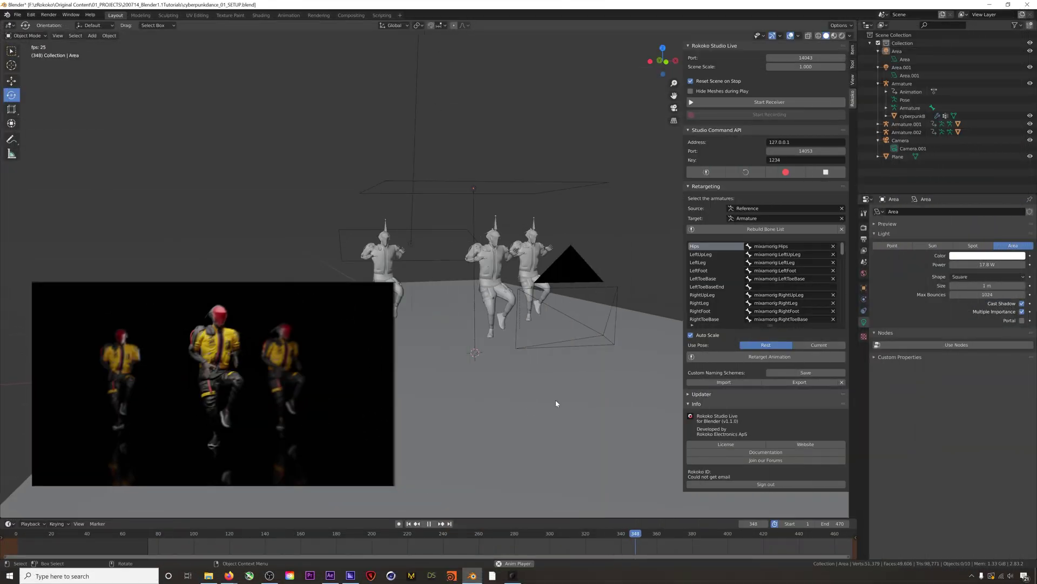
Step: Orbit the view around the dancing characters, then around the emptied scene
middle_click_drag(582, 406, 505, 407)
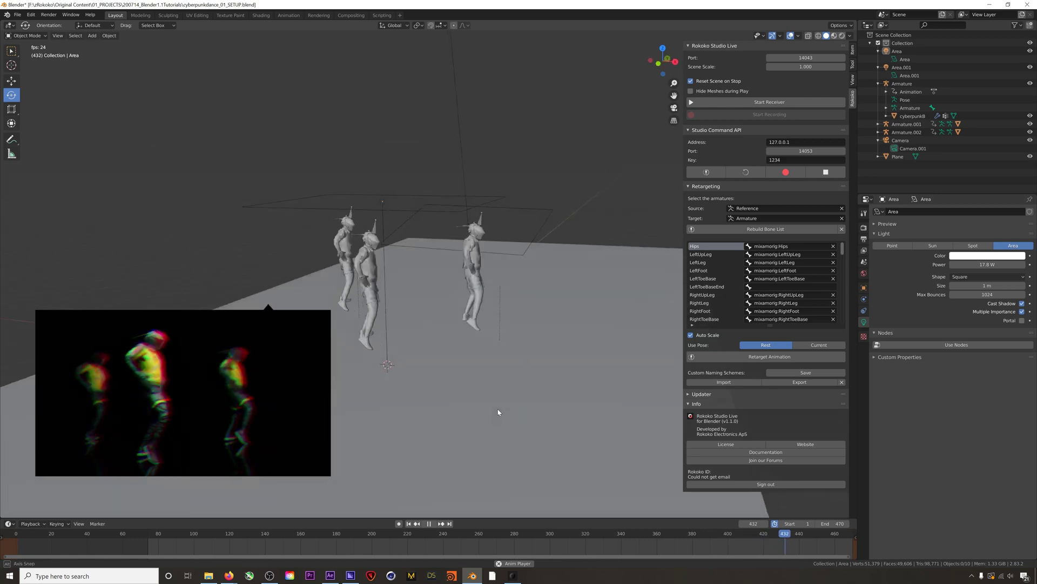
middle_click_drag(498, 412, 567, 405)
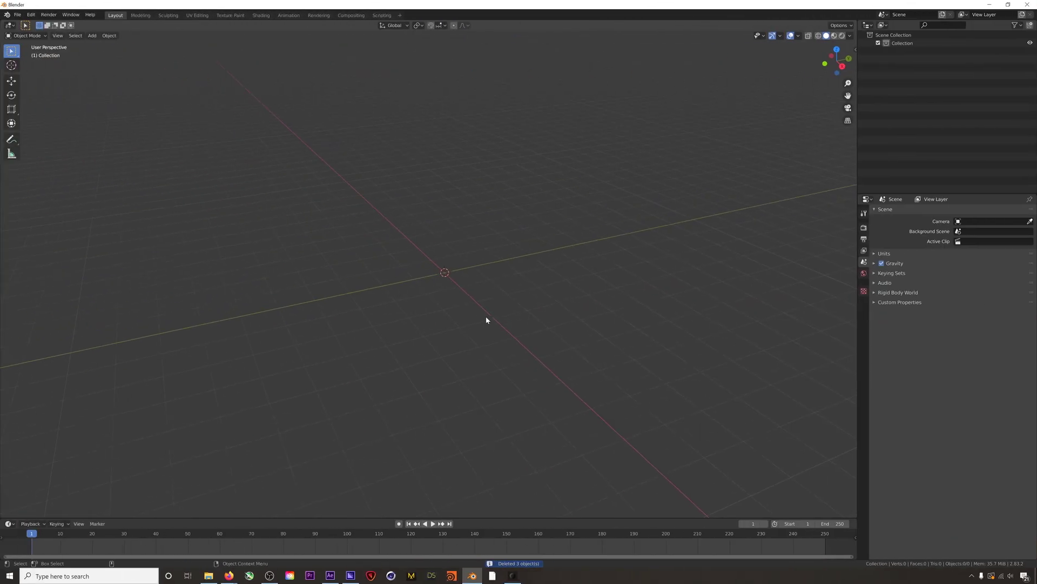
middle_click_drag(486, 319, 484, 305)
Step: Import Cyberpunk_Merc_MixamoRigged.fbx from the CyberpunkMercenary folder, checking the armature options
left_click(18, 14)
mouse_move(55, 128)
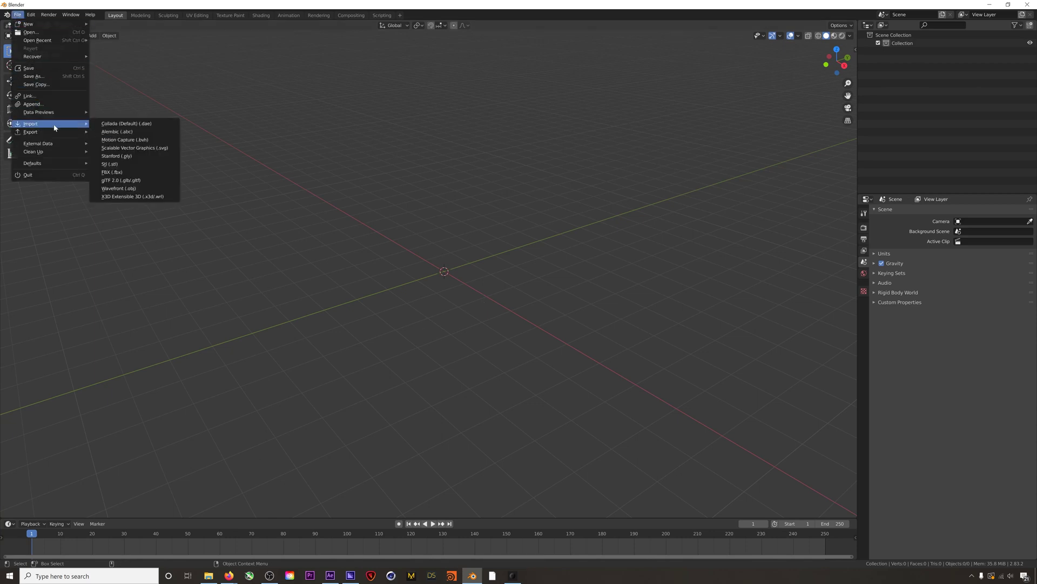
left_click(116, 172)
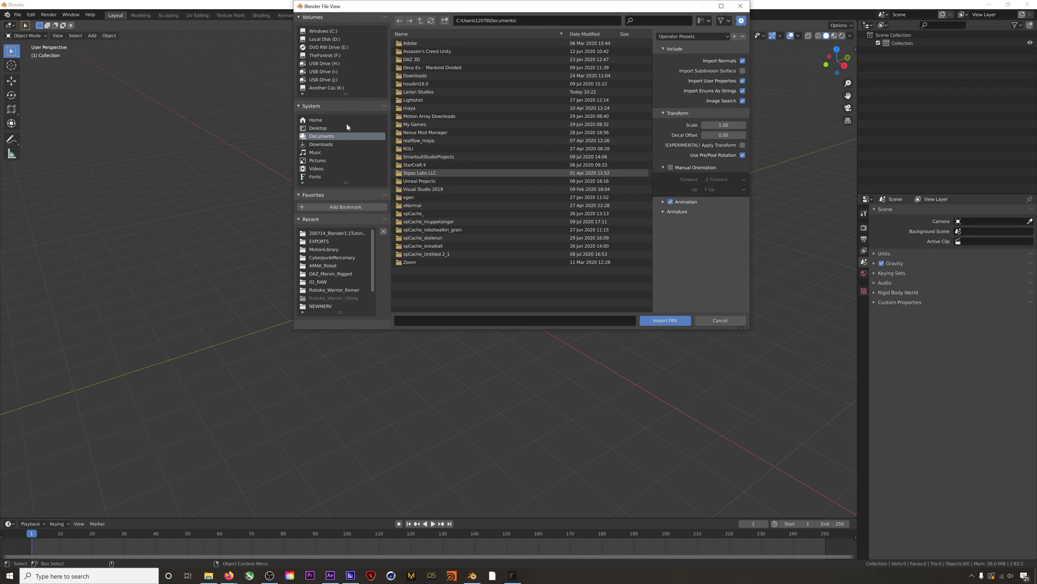
left_click(332, 258)
left_click(442, 84)
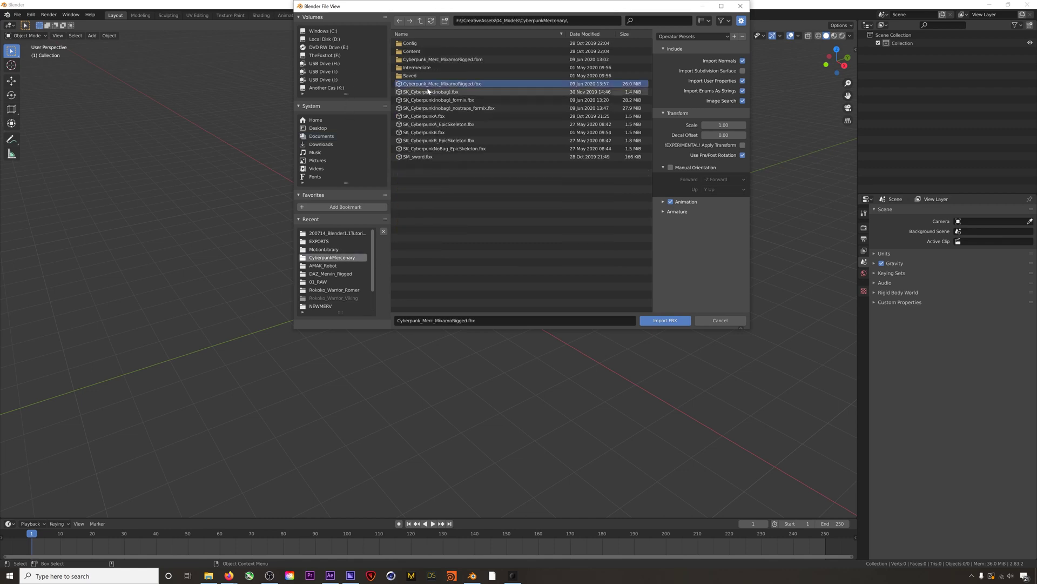
left_click(665, 211)
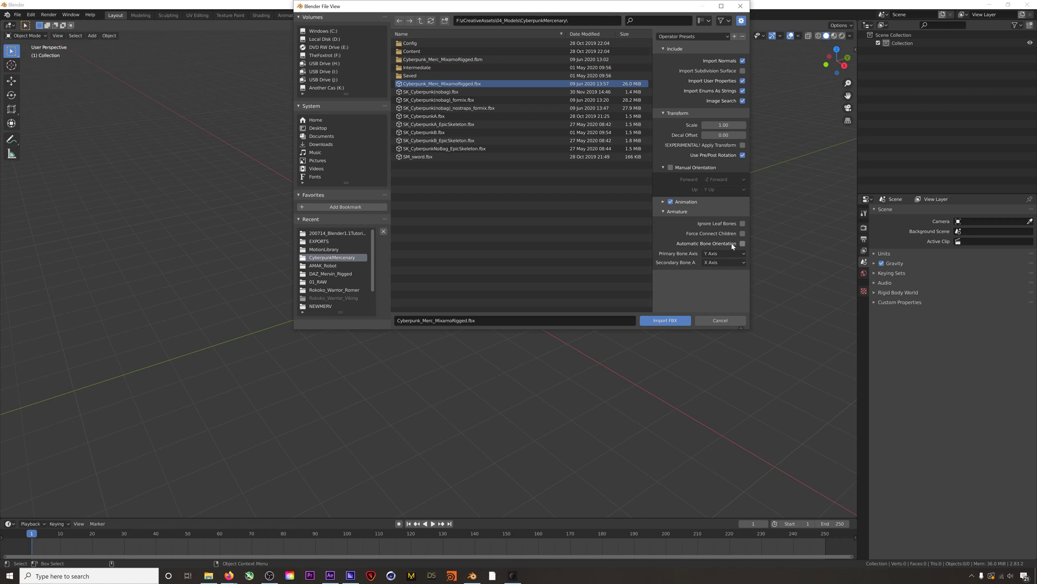
left_click(676, 320)
Step: Slide the imported Armature sideways along X to 2.2222 m
middle_click_drag(501, 288, 497, 310)
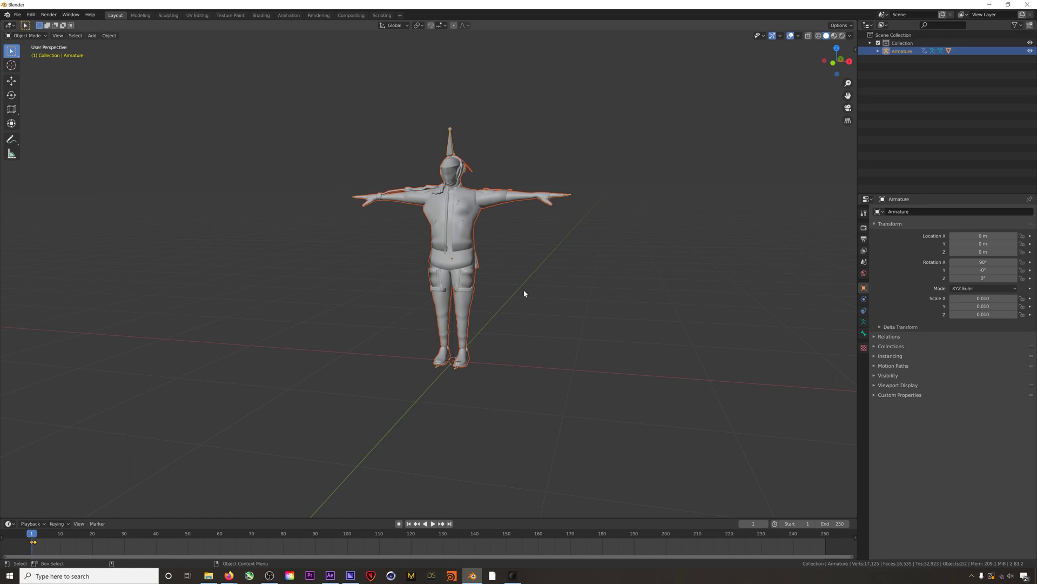
key("shift+space")
key("g")
left_click_drag(478, 363, 765, 396)
scroll(396, 428, "down", 3)
scroll(455, 425, "down", 2, "ctrl")
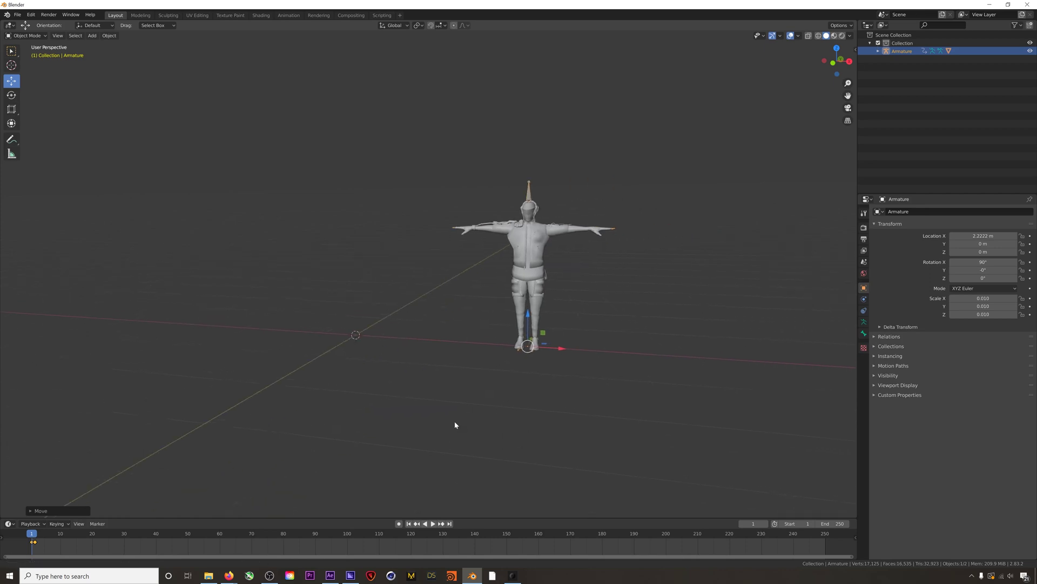
Step: Import the High Rhythm Dance mocap FBX from the MotionLibrary folder
left_click(17, 15)
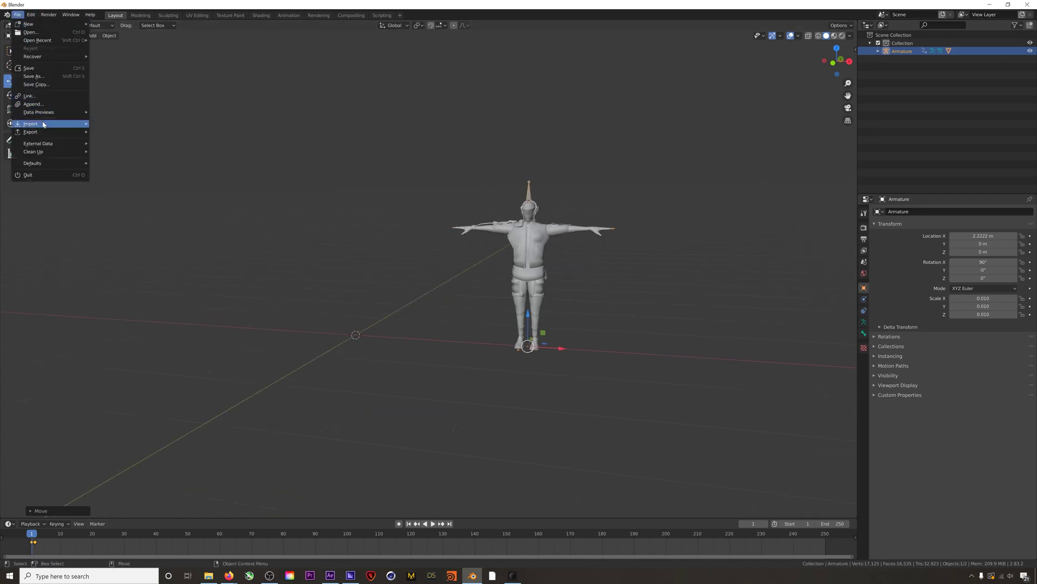
mouse_move(43, 125)
left_click(113, 171)
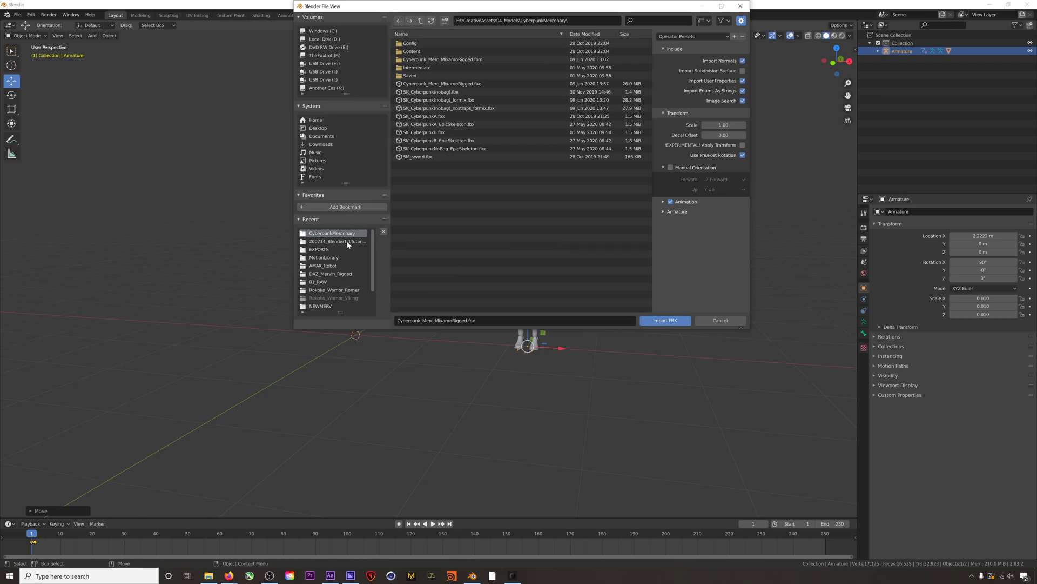
left_click(323, 259)
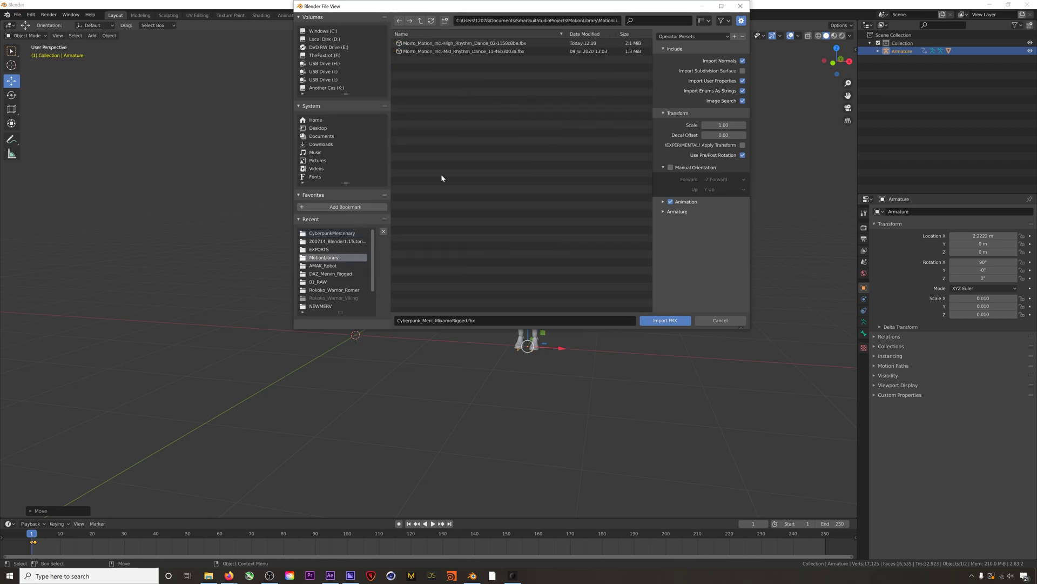
left_click(486, 44)
left_click(664, 211)
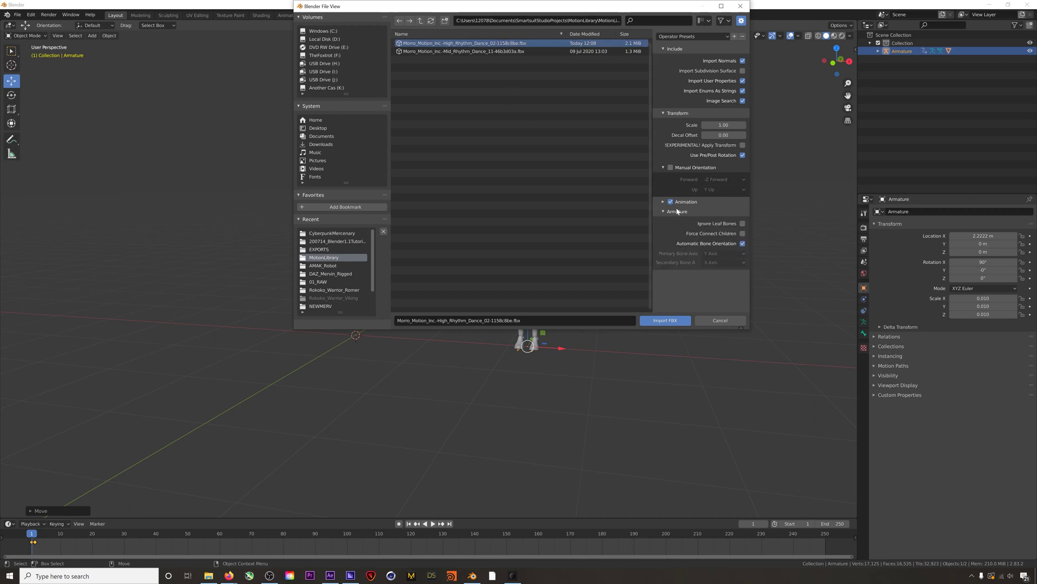
left_click(665, 320)
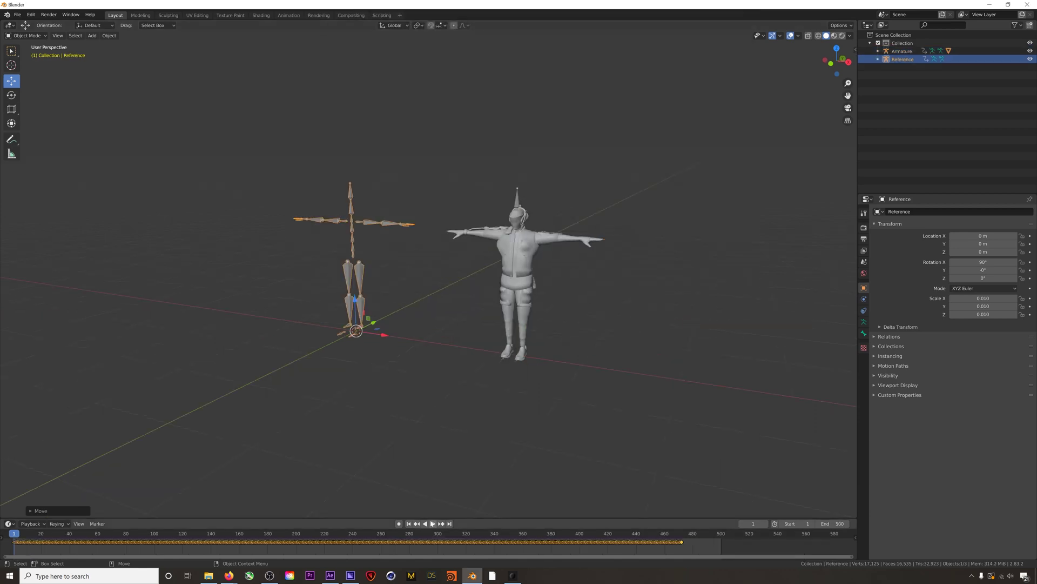
Step: Play the 500-frame dance animation, then stop and rewind to frame 1
key("space")
left_click(456, 413)
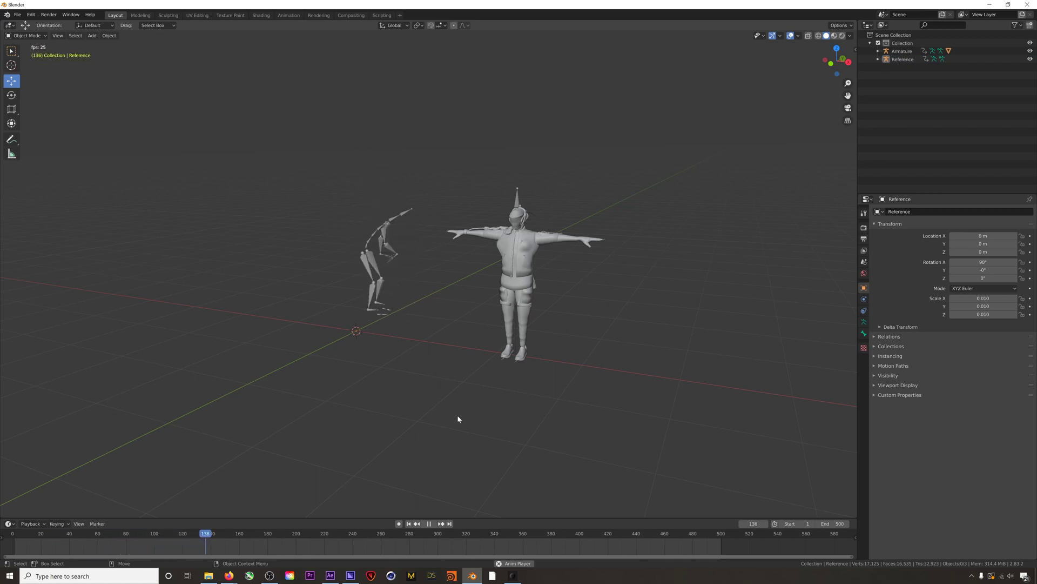
mouse_move(433, 363)
middle_mouse_down()
mouse_move(440, 348)
mouse_move(429, 350)
middle_mouse_up()
left_click(429, 523)
left_click(408, 523)
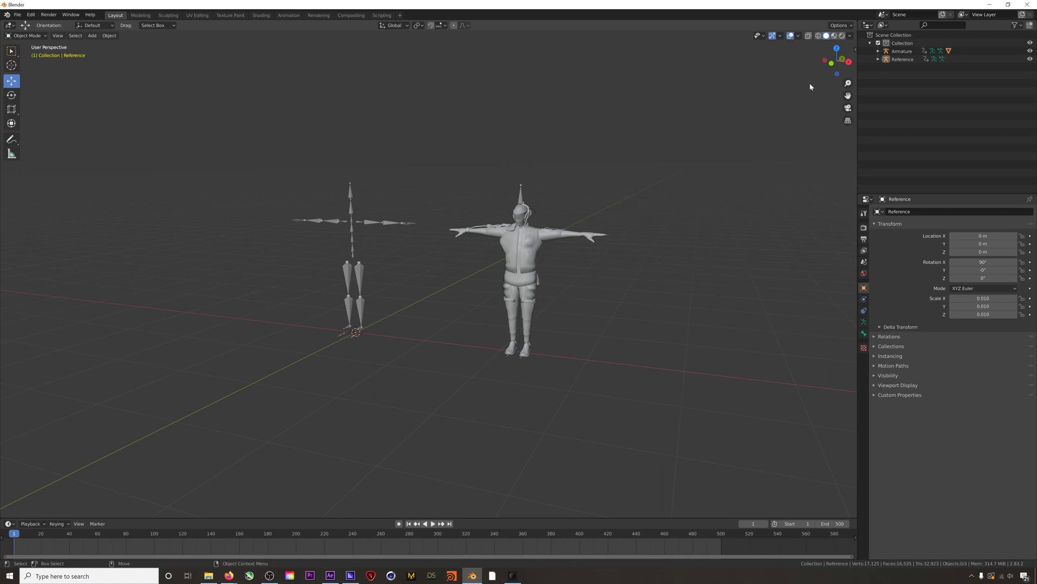
Step: In the Rokoko sidebar's Retargeting panel, set the source armature to Reference
left_click(856, 47)
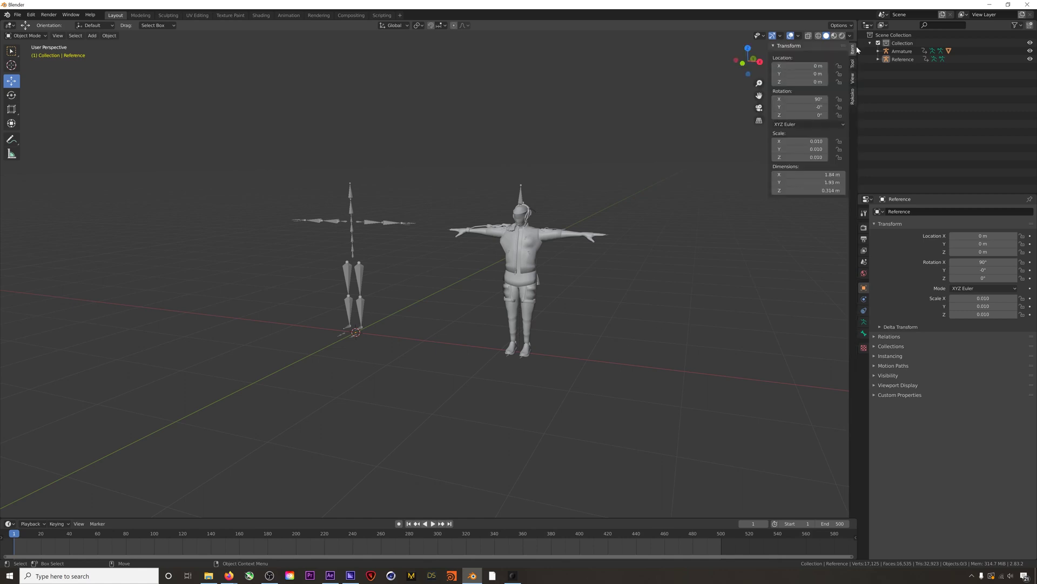
left_click(853, 96)
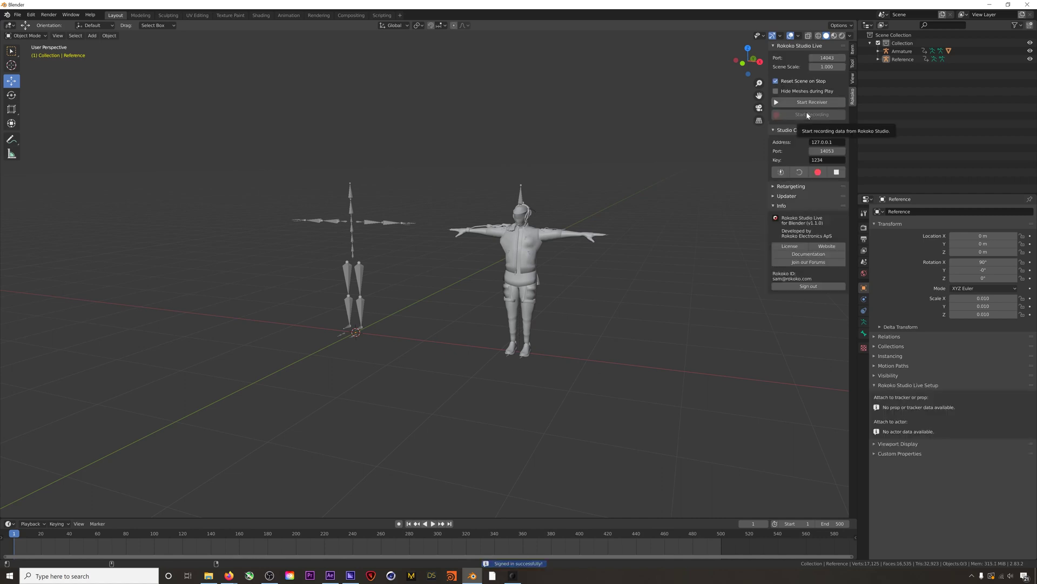
left_click(799, 187)
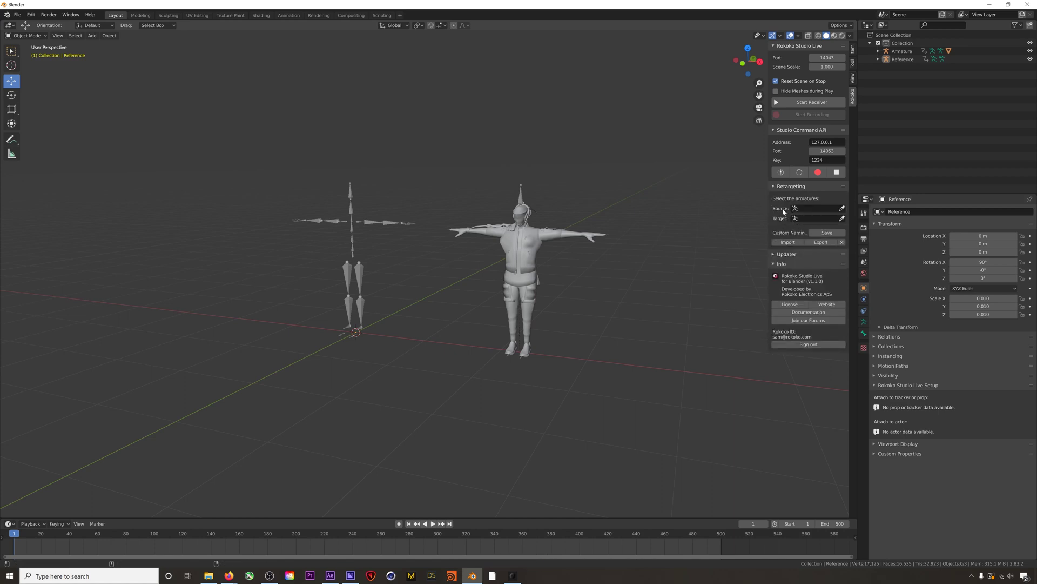
left_click(813, 210)
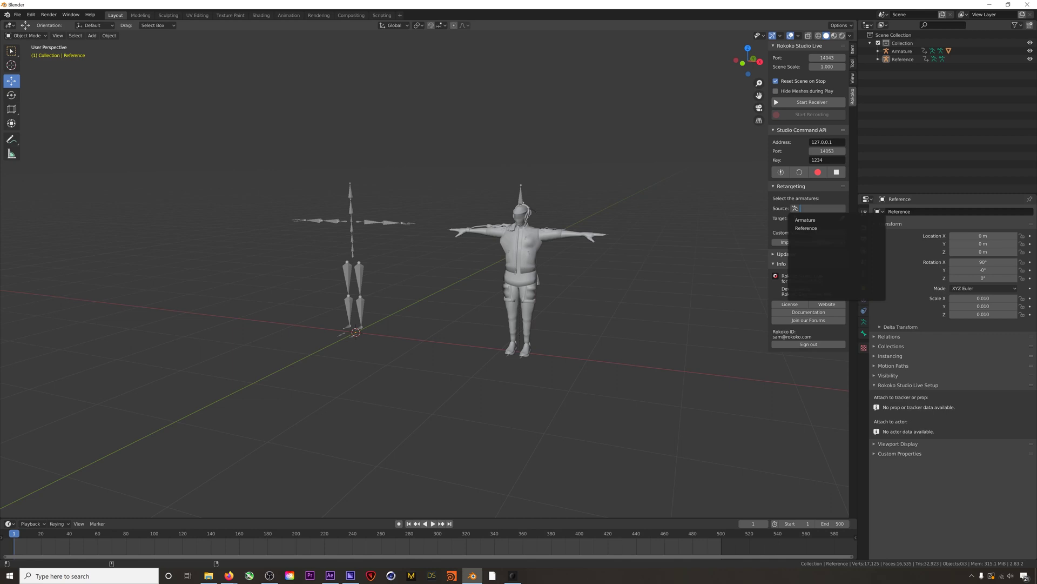
left_click(808, 228)
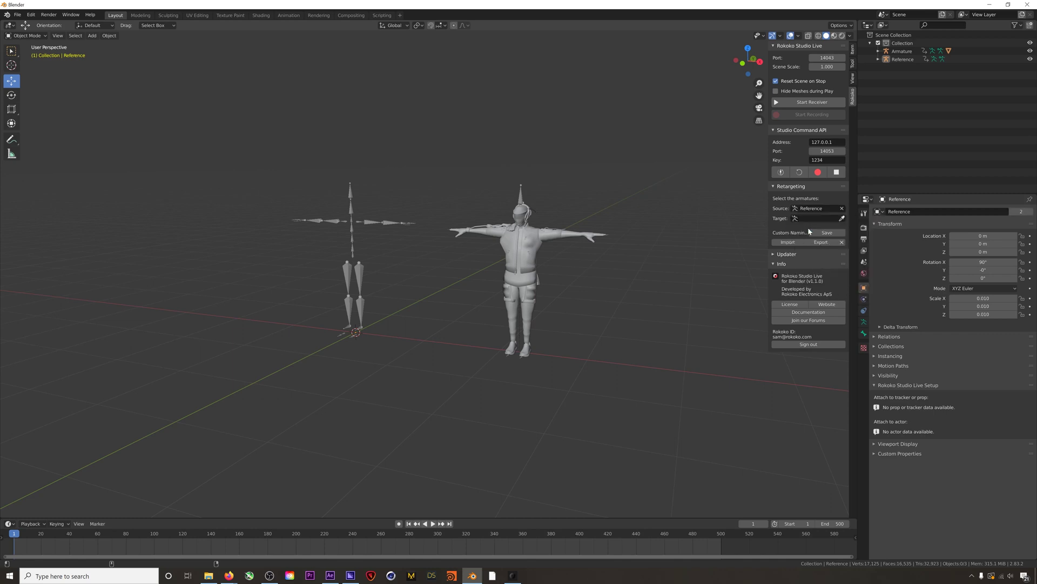
left_click(901, 60)
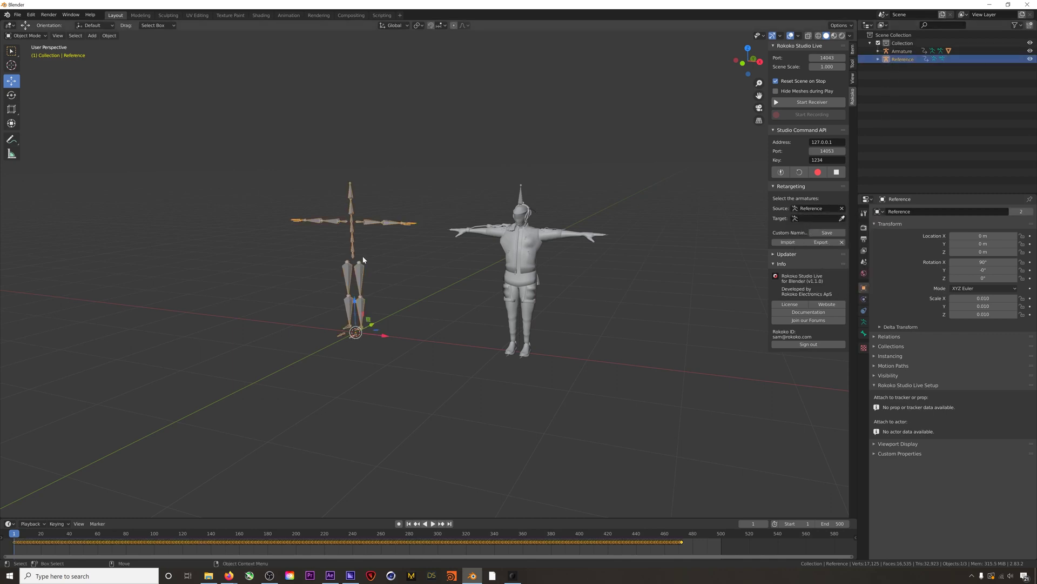
Step: Set the retargeting target armature to Armature
left_click(815, 218)
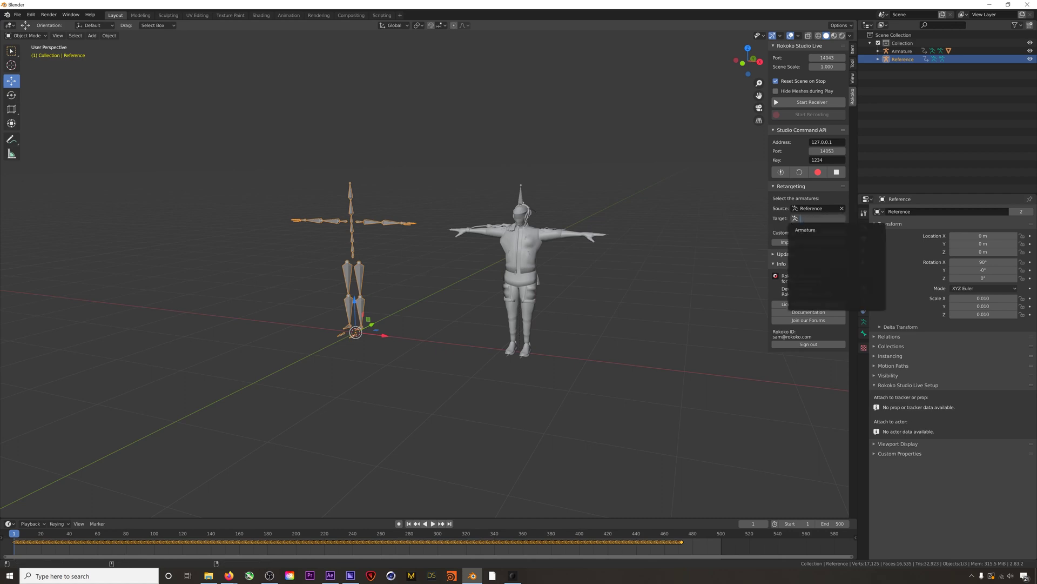
left_click(806, 231)
left_click(900, 51)
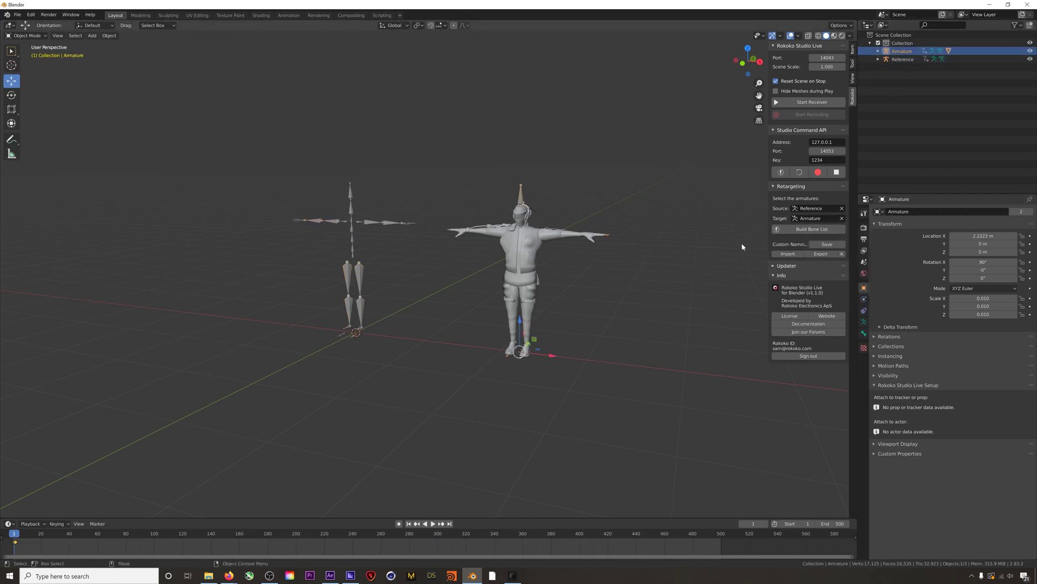
Step: Build the bone list, map Hips to mixamorig:Hips, and retarget using Current pose
left_click(792, 230)
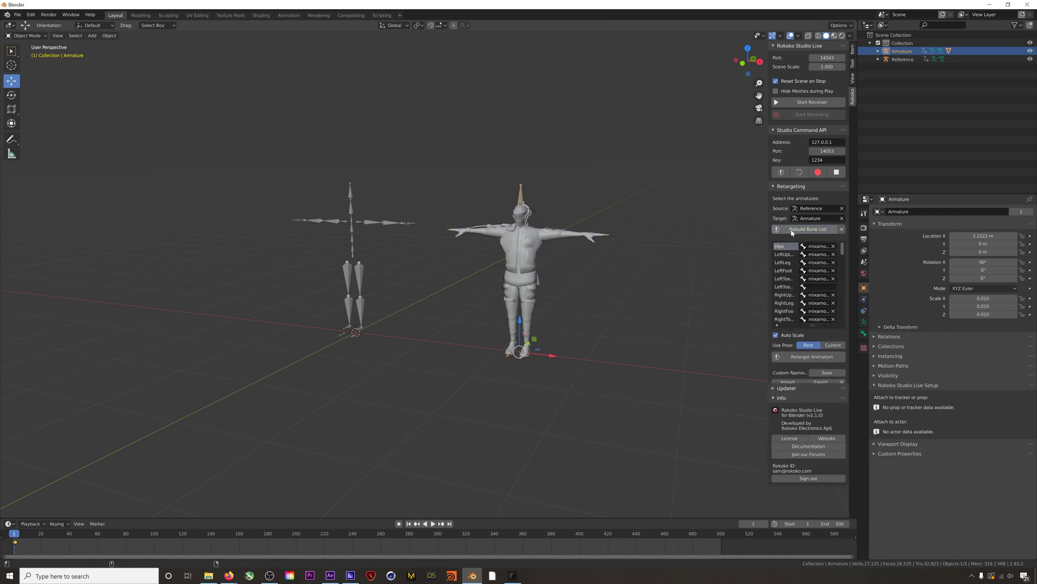
left_click_drag(768, 259, 691, 263)
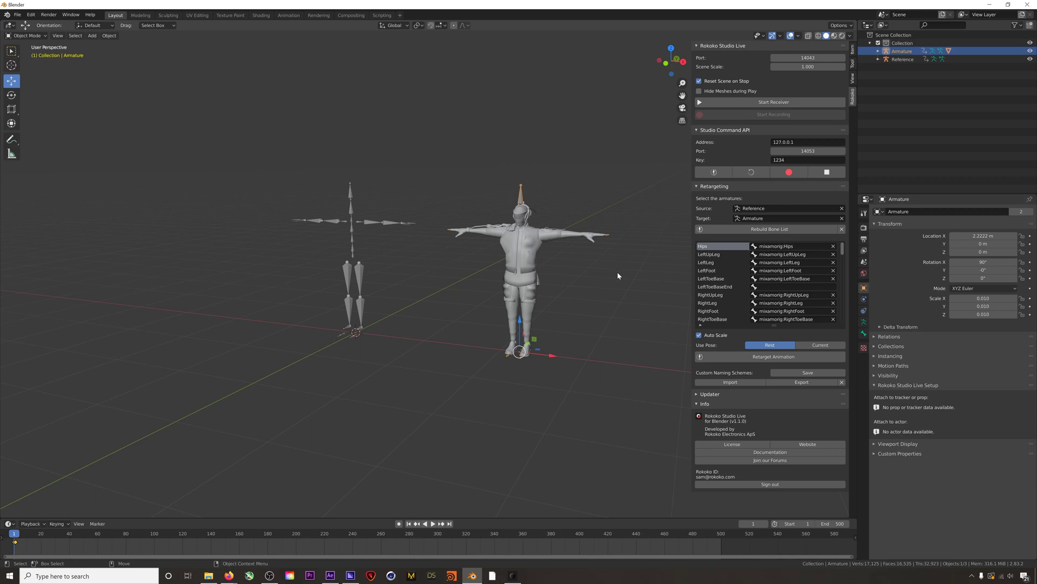
left_click(799, 245)
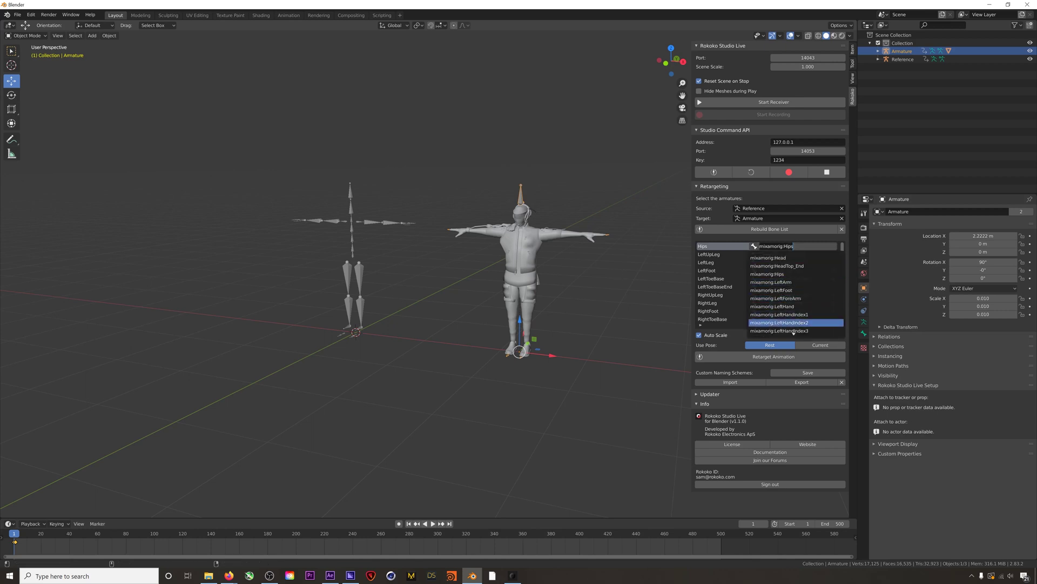
left_click(778, 274)
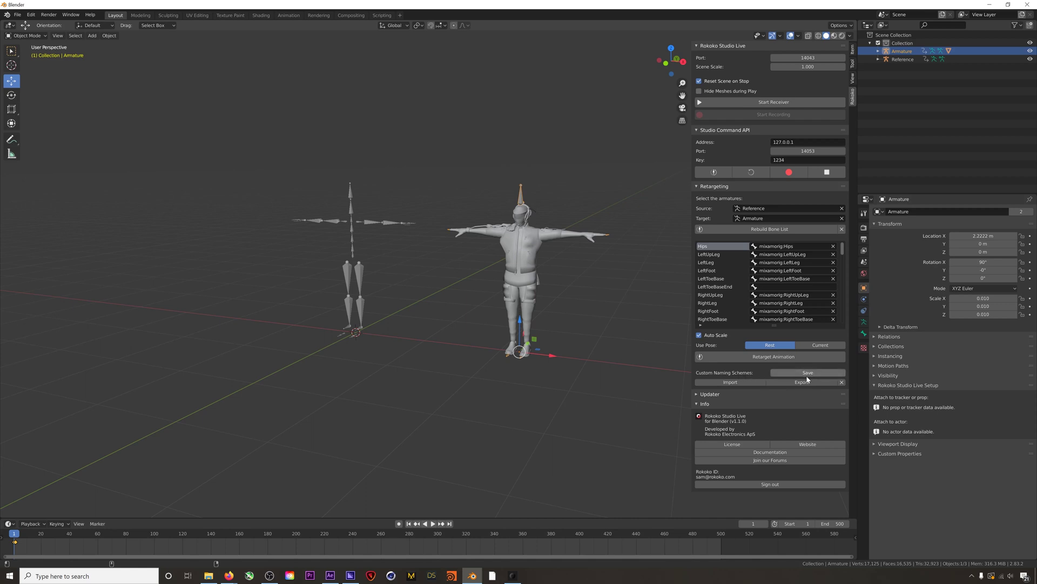
left_click(821, 345)
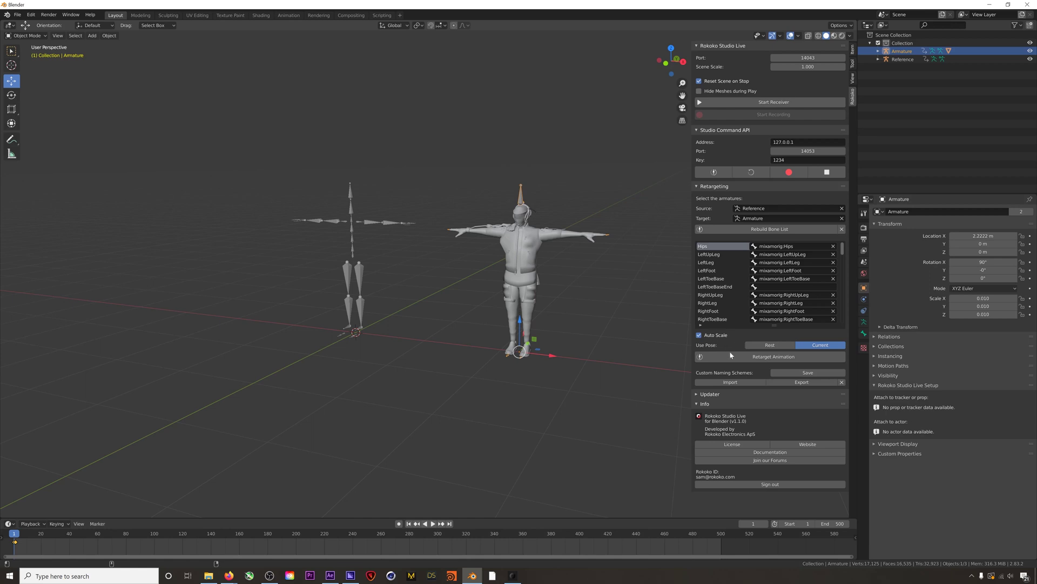
left_click(732, 358)
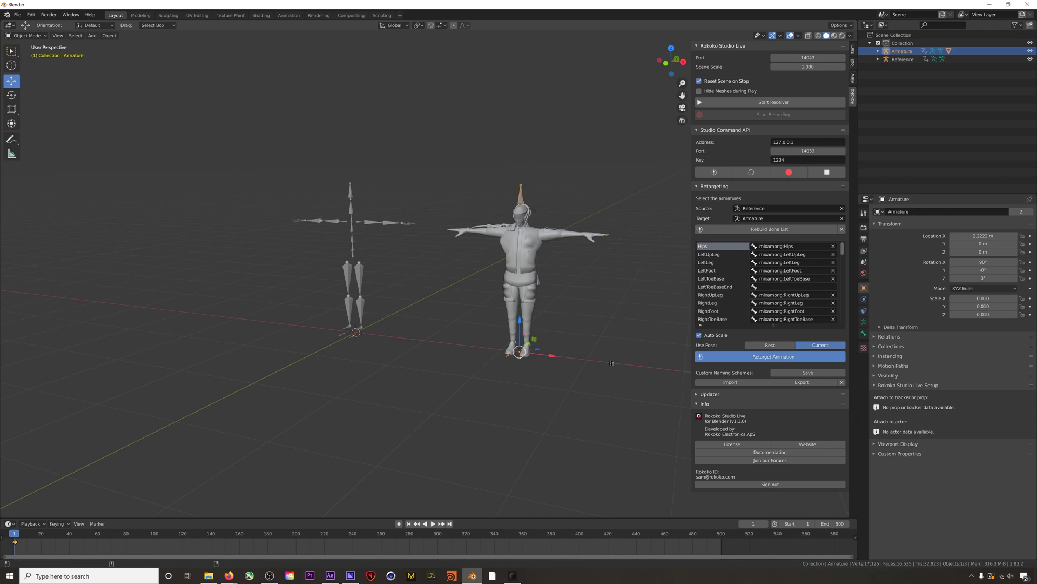
left_click(434, 523)
middle_click_drag(482, 382, 440, 386, "shift")
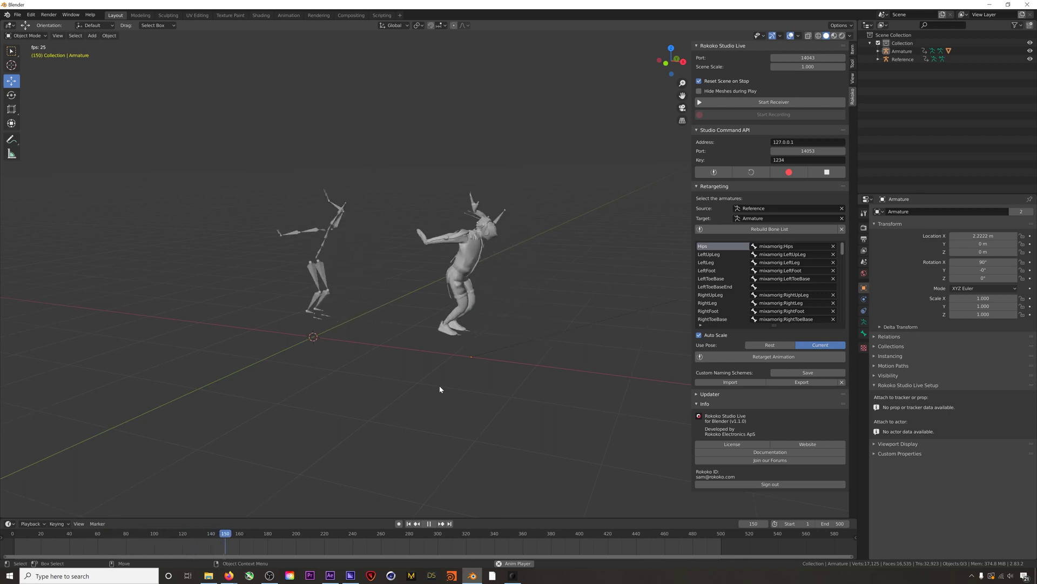
left_click(433, 524)
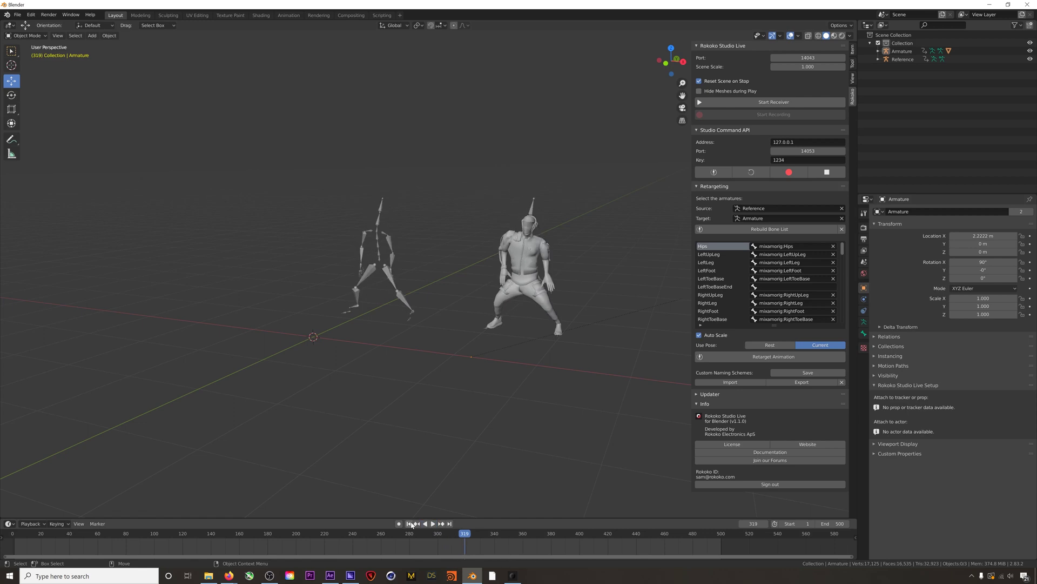
left_click(409, 523)
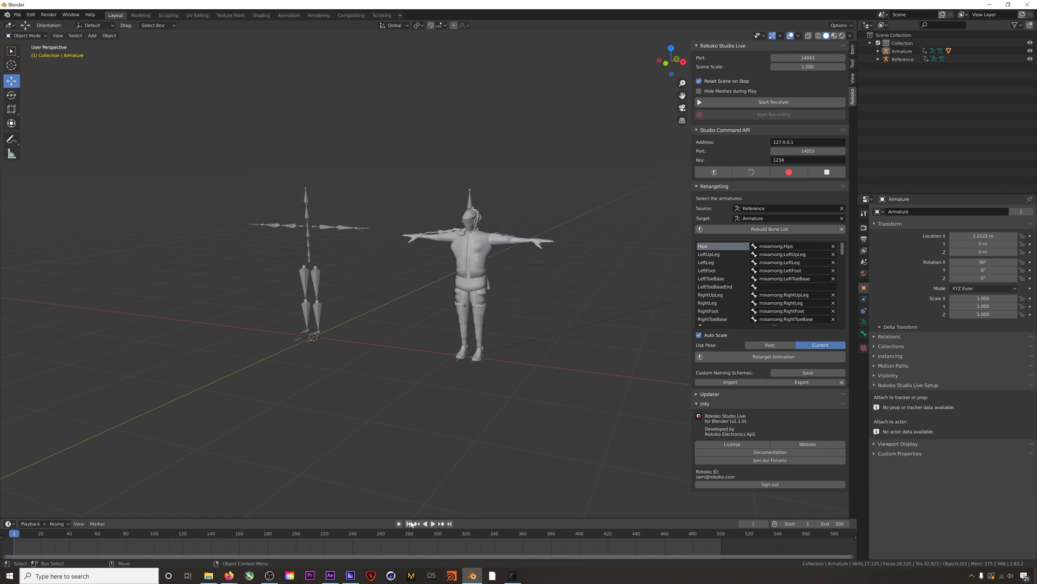
Step: Delete the Reference skeleton and move the Armature near the origin at X 0.023624 m
left_click(888, 61)
key("Delete")
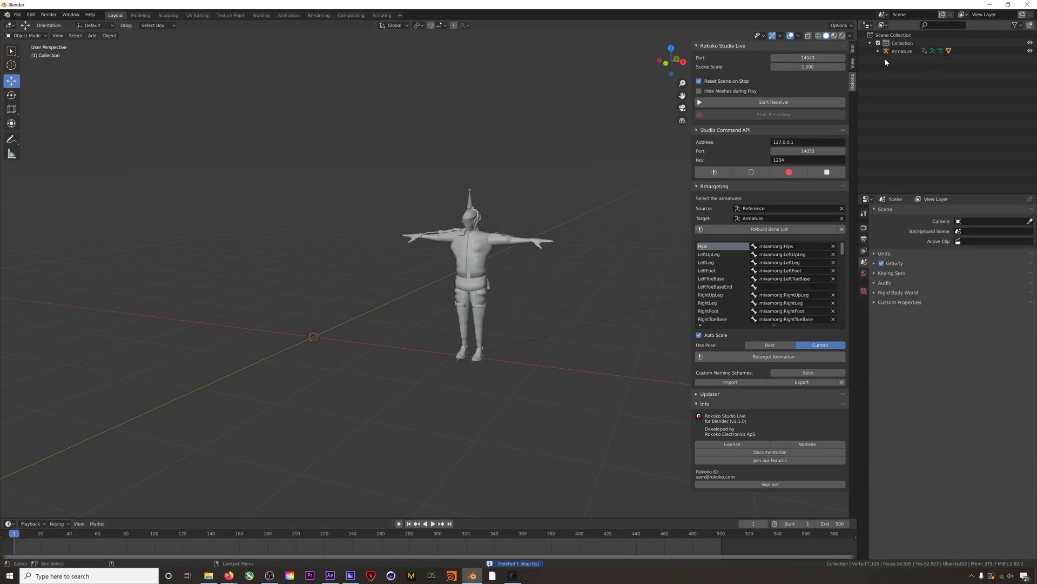
left_click(901, 51)
left_click_drag(498, 361, 323, 345)
middle_click_drag(323, 345, 434, 353)
Step: Play the dance from frame 1 to watch the character animate alone
left_click(409, 524)
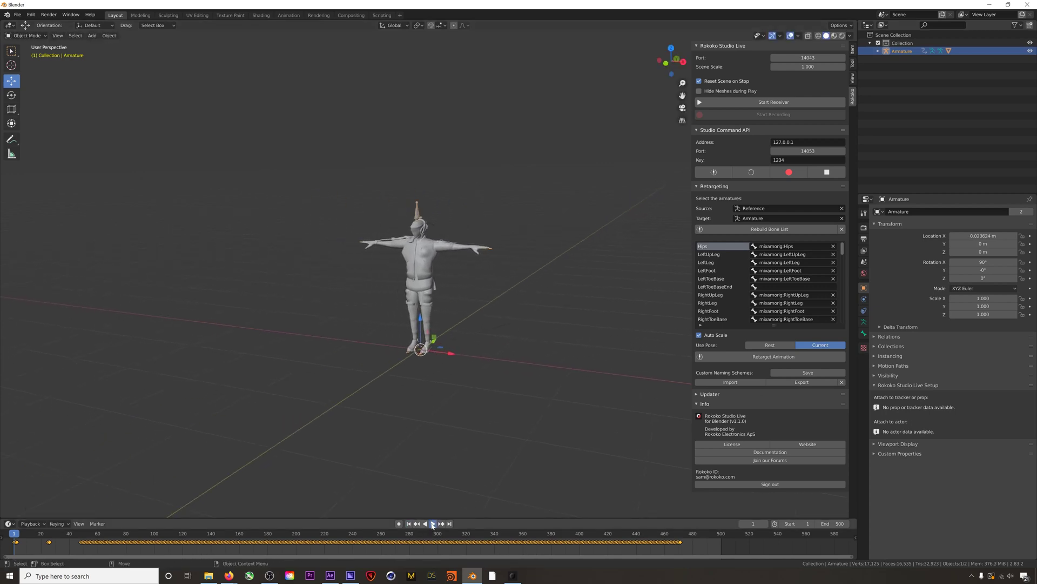
left_click(433, 524)
left_click(466, 417)
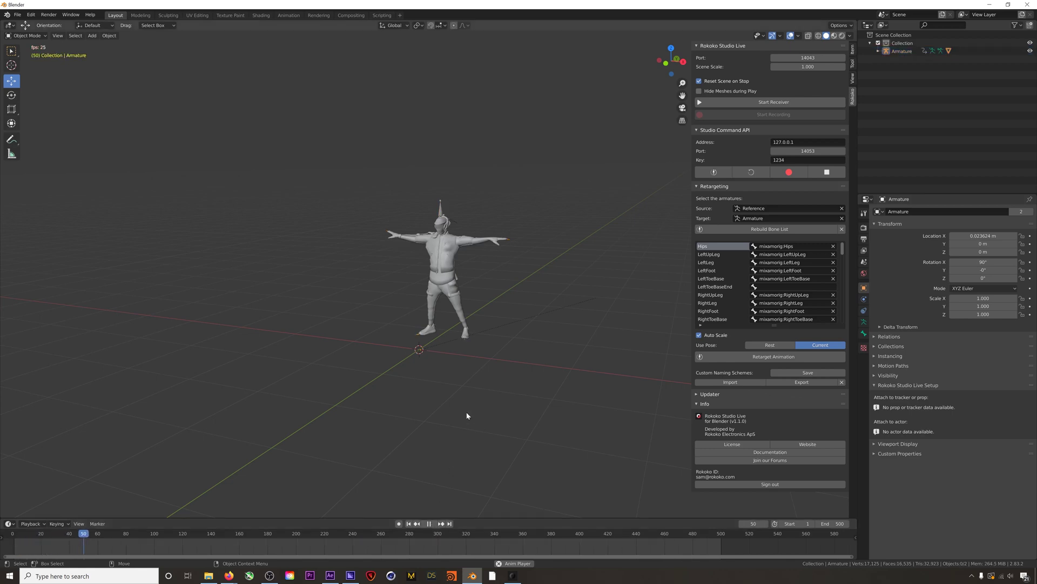
middle_click_drag(465, 417, 453, 280)
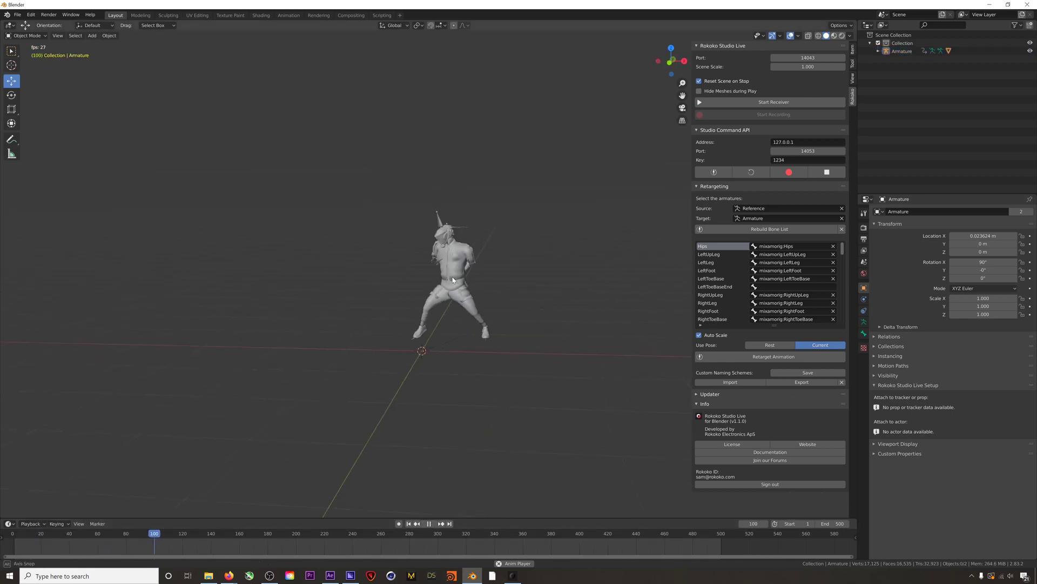
Step: Stop playback, select Armature, and export it to FBX with Bake Animation enabled
key("Escape")
left_click(901, 51)
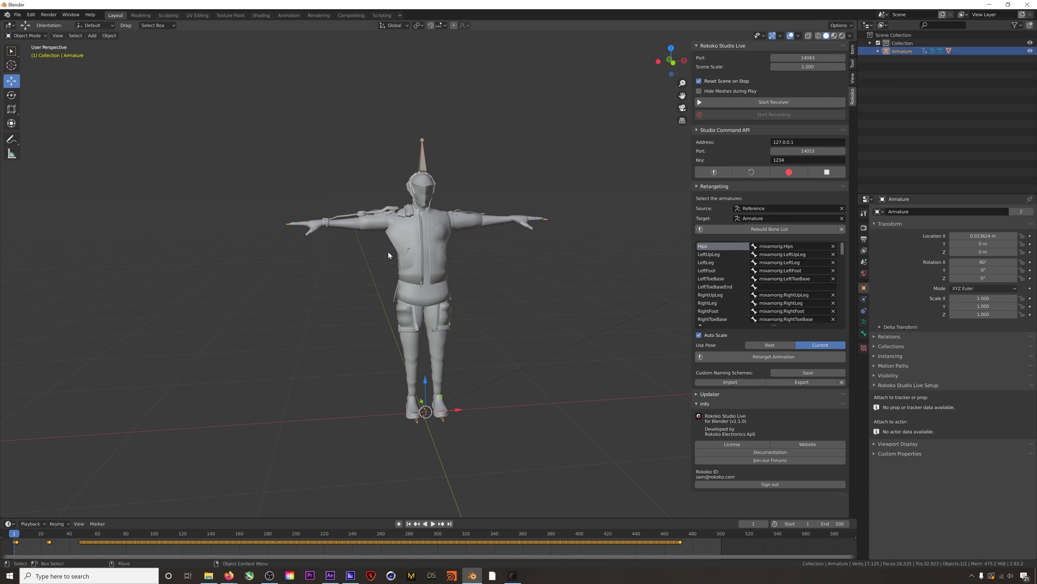
left_click(17, 15)
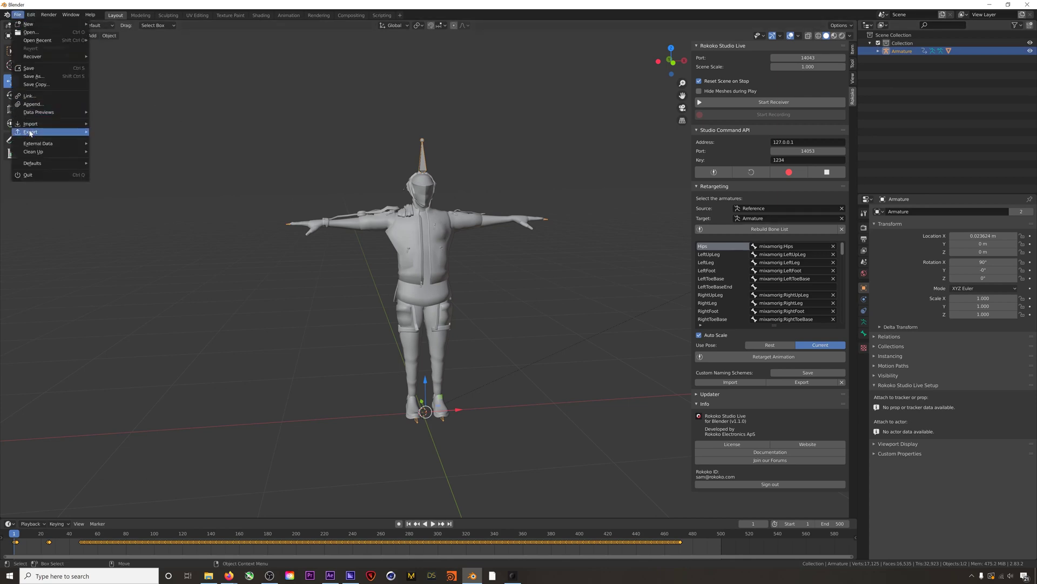
mouse_move(49, 132)
left_click(115, 180)
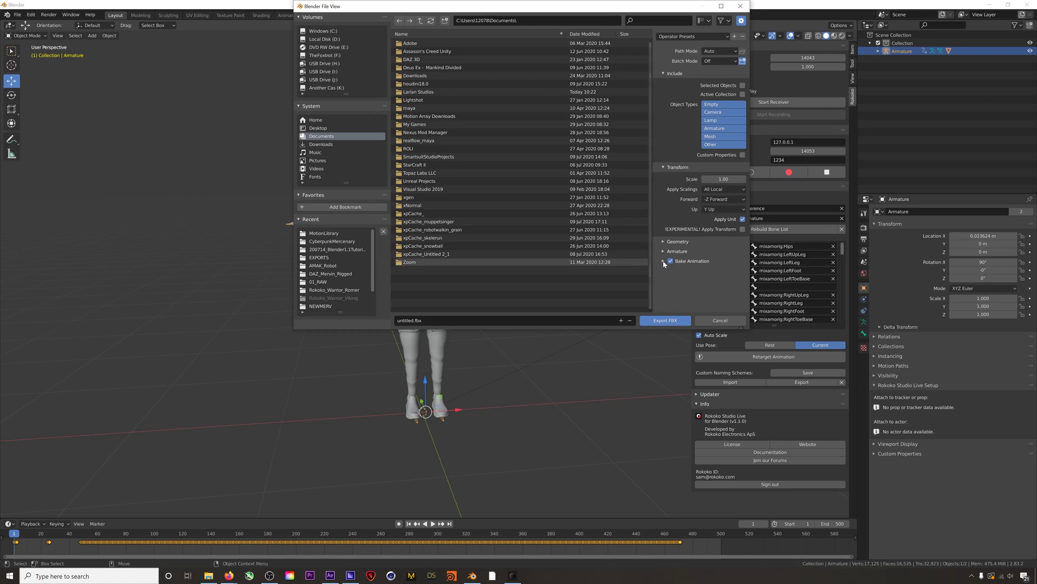
left_click(665, 320)
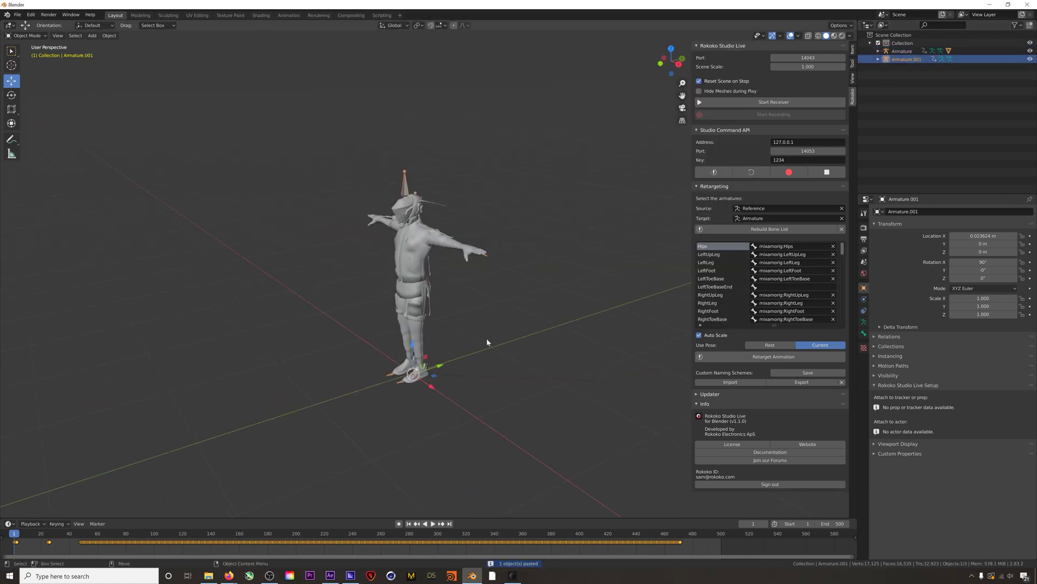
Step: Paste two copies of the character and place them beside the original
key("ctrl+v")
key("g")
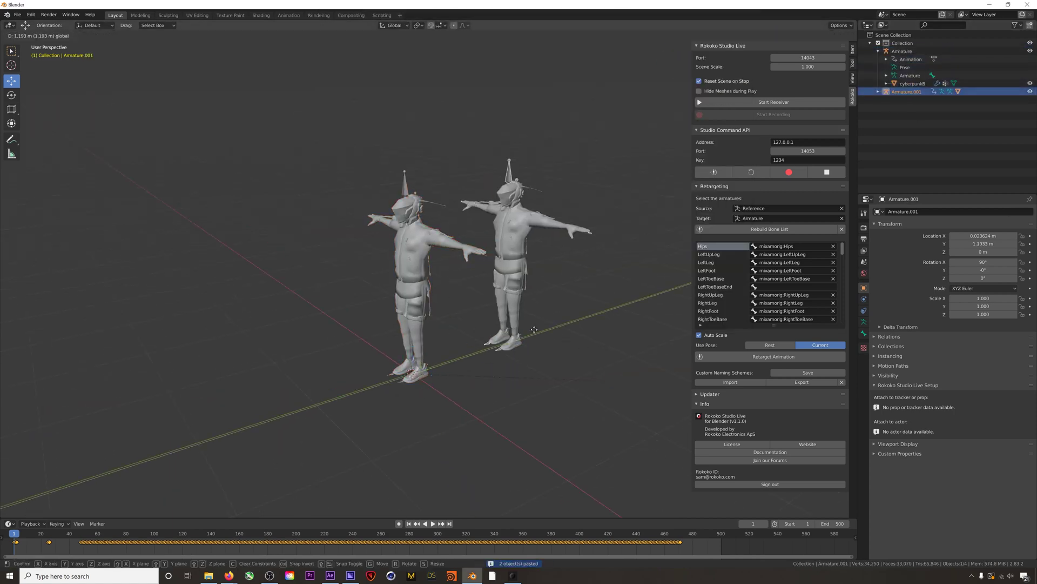
left_click(534, 329)
key("ctrl+v")
key("g")
left_click(567, 346)
middle_click_drag(486, 270, 433, 281)
Step: Add a plane and scale and position it into a large floor under the characters
key("shift+a")
left_click(432, 366)
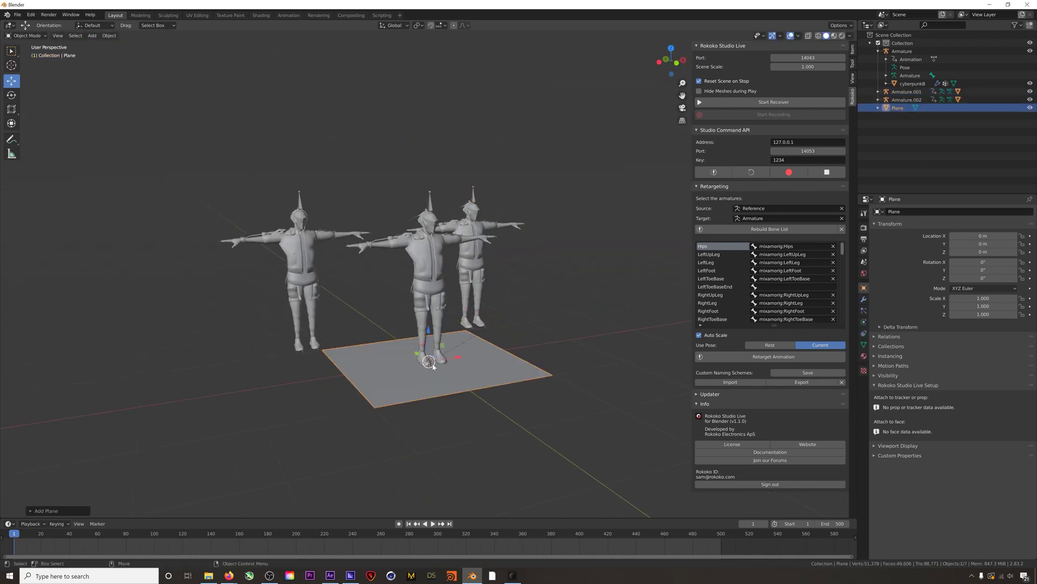
key("s")
key("x")
left_click(424, 359)
key("s")
key("y")
left_click(423, 431)
key("g")
key("z")
left_click(423, 431)
Step: Add an area light, raise and enlarge it above the characters in rendered view
left_click(92, 35)
mouse_move(136, 145)
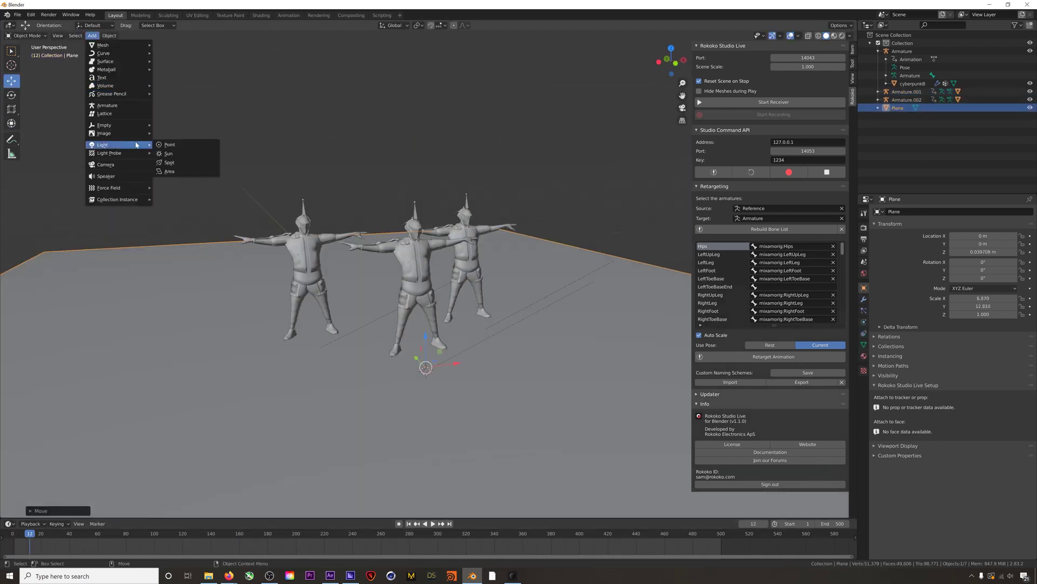
left_click(169, 171)
left_click(842, 36)
middle_click_drag(442, 268, 355, 164)
left_click(12, 123)
left_click_drag(354, 164, 466, 138)
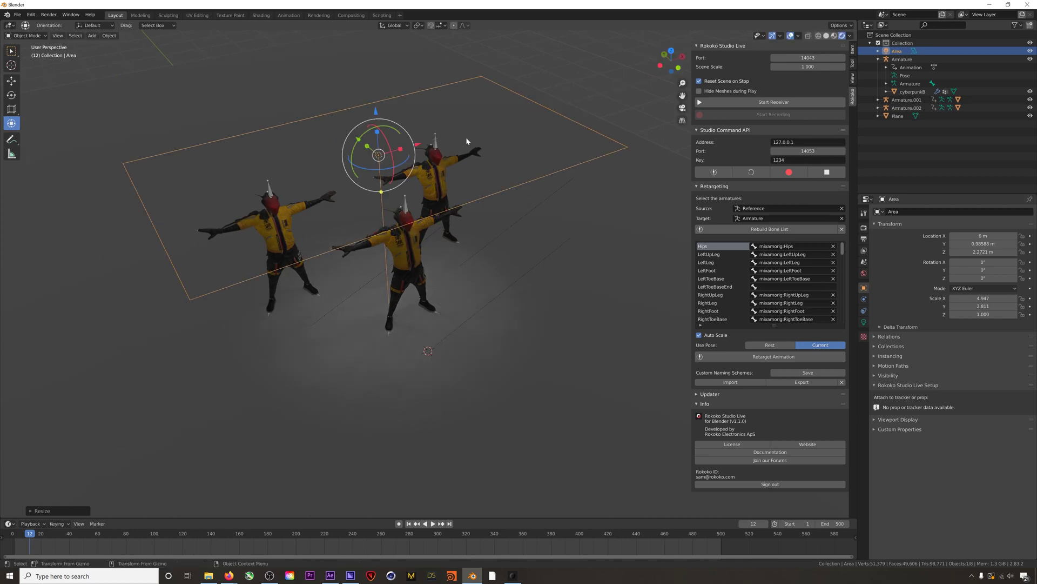
middle_click_drag(466, 138, 465, 178)
Step: Give the floor a new dark material and set the World colour dark
left_click(897, 116)
left_click(878, 116)
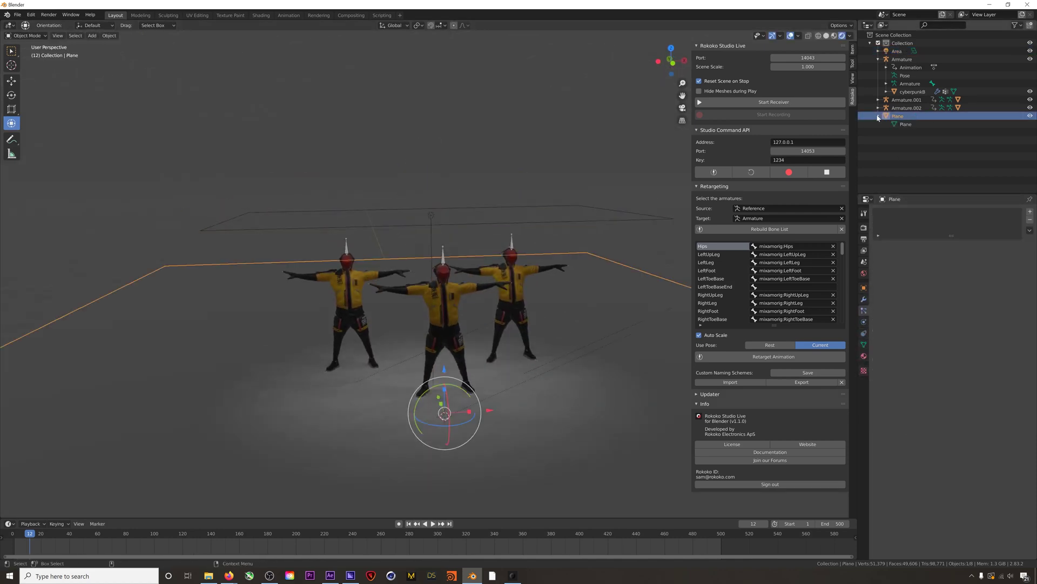
left_click(951, 245)
left_click(990, 337)
key("Tab")
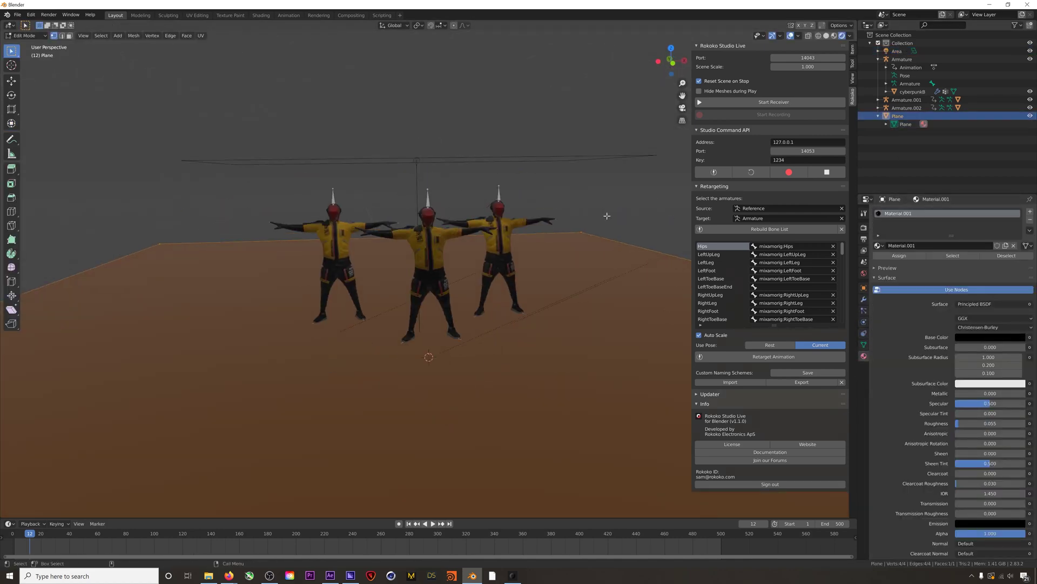
left_click(863, 273)
middle_click_drag(486, 243, 367, 308)
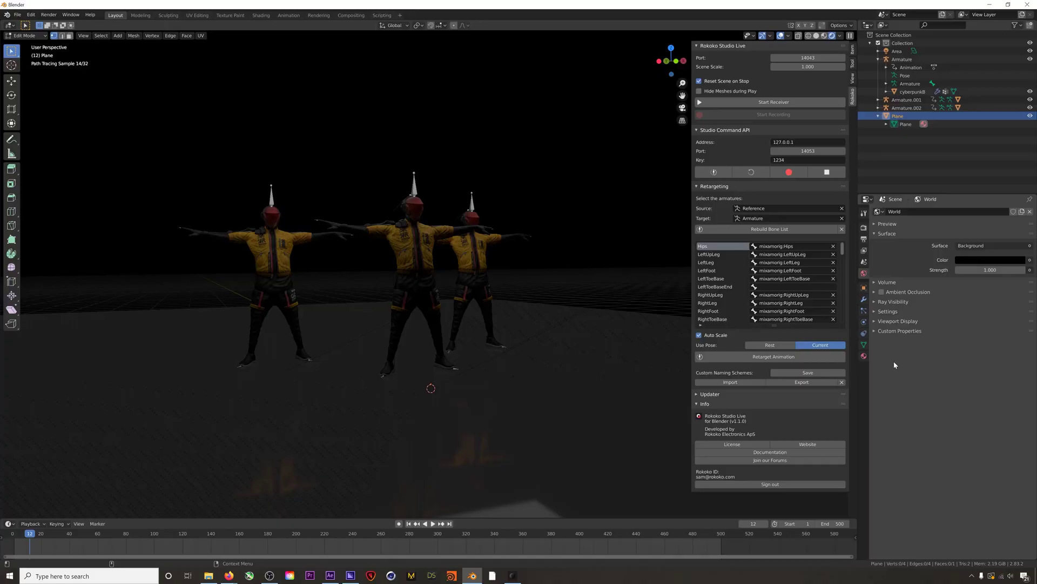
left_click(914, 125)
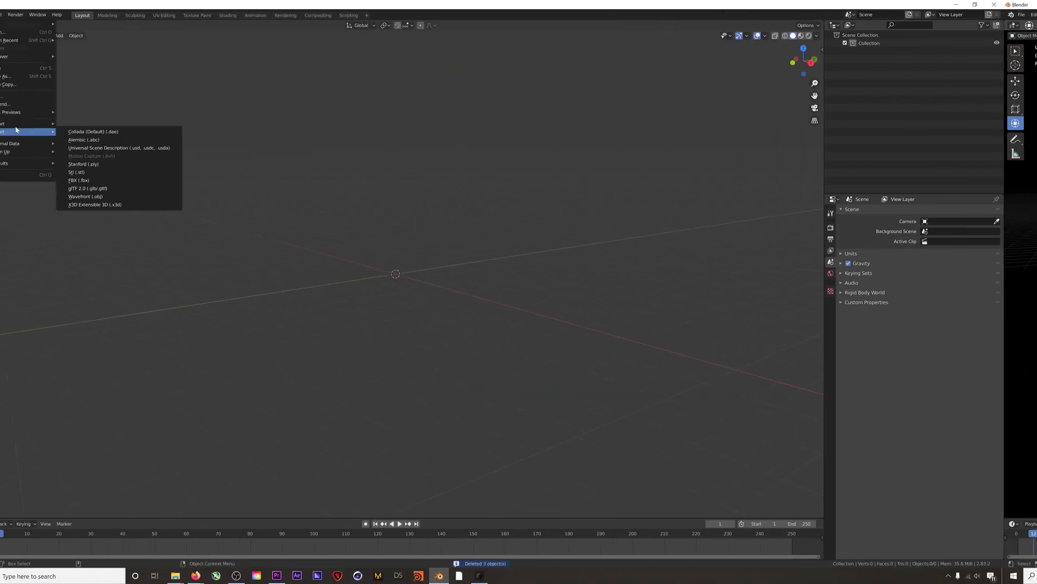
Step: Import A_Pose_Example.fbx from the 01_RAW folder and orbit to face the character
left_click(77, 180)
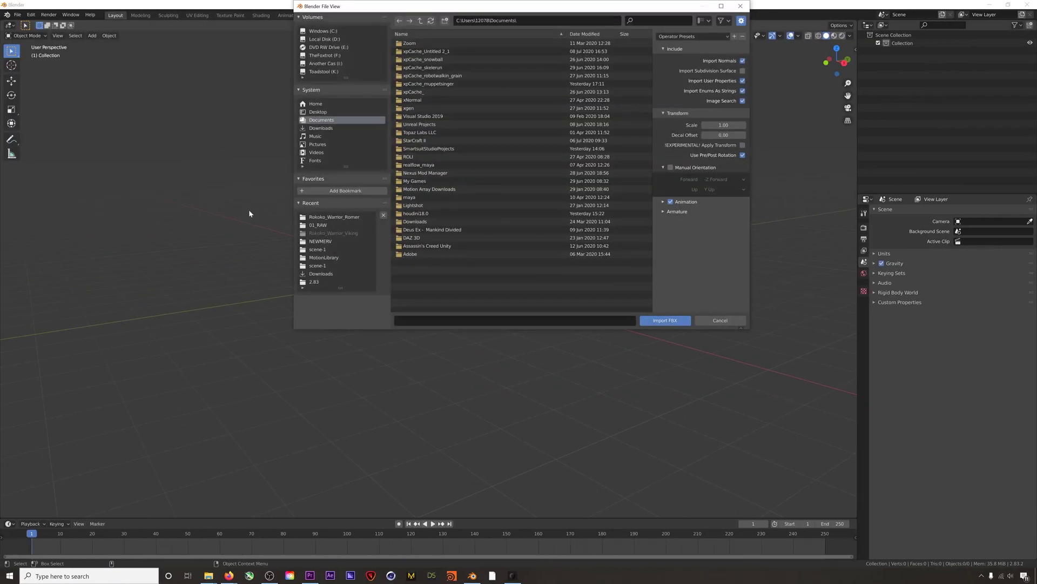
left_click(329, 225)
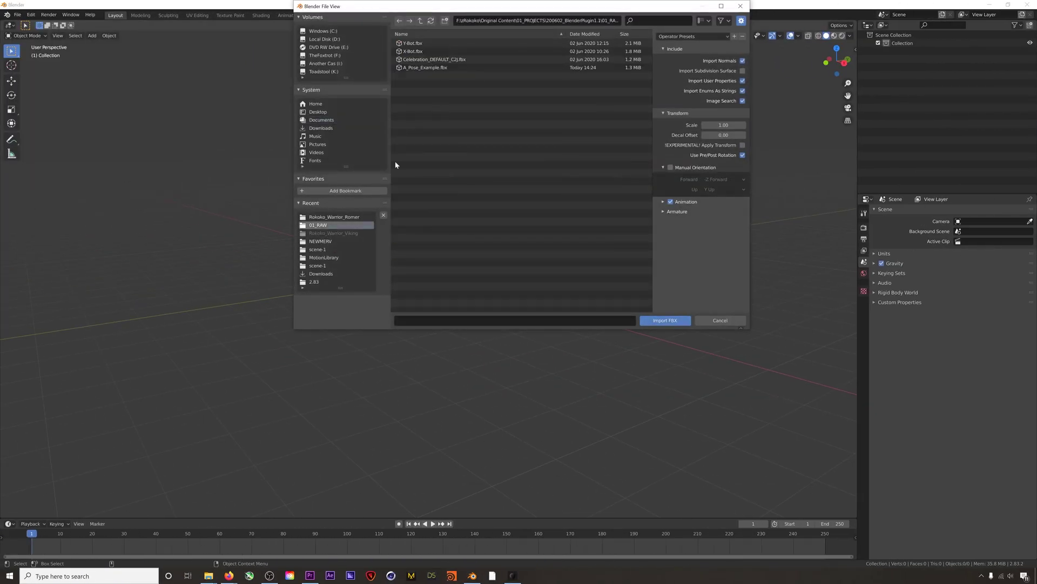
left_click(420, 69)
left_click(664, 212)
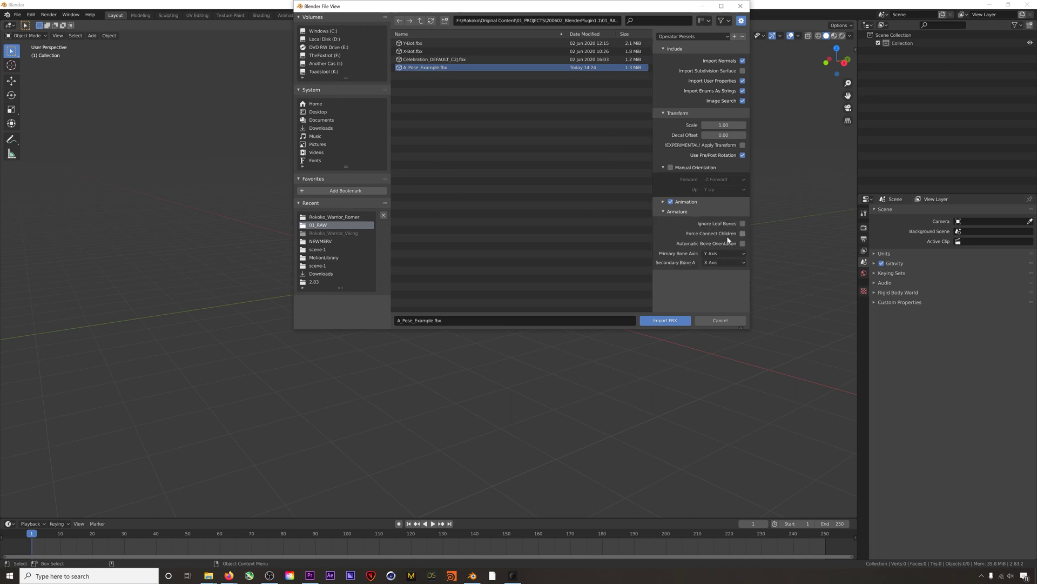
left_click(666, 320)
middle_click_drag(487, 351, 528, 308)
scroll(528, 308, "up", 4)
middle_click_drag(458, 419, 490, 414)
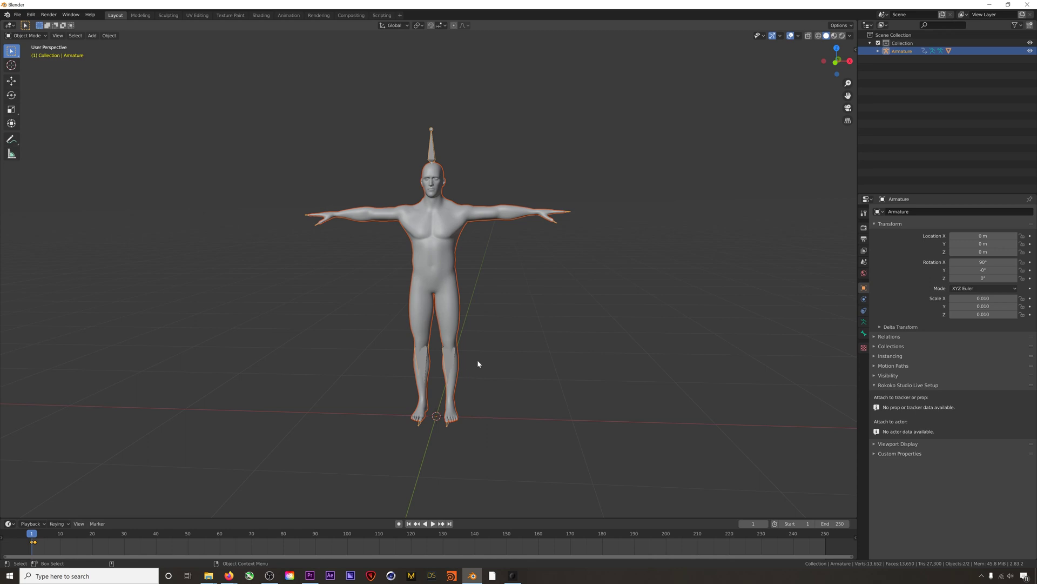
Step: Select the character's body mesh and toggle Edit Mode to inspect its A-pose rest shape
left_click(437, 233)
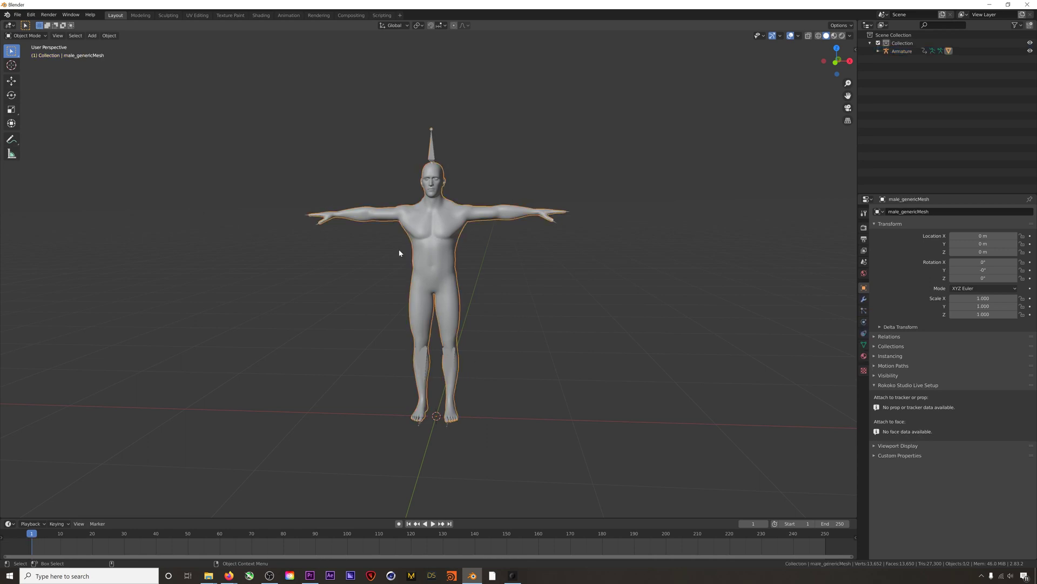
key("Tab")
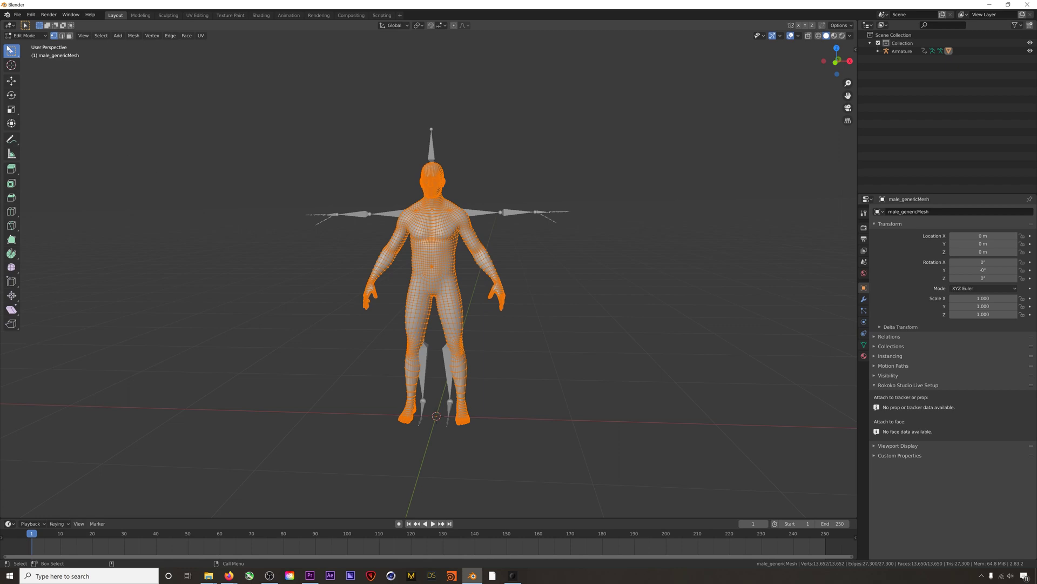
left_click(26, 35)
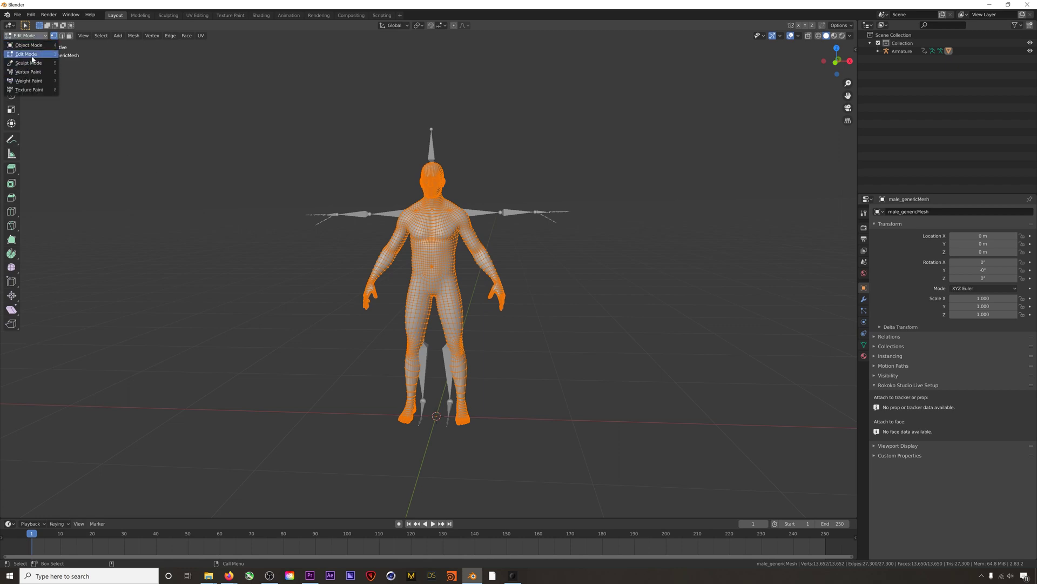
left_click(32, 54)
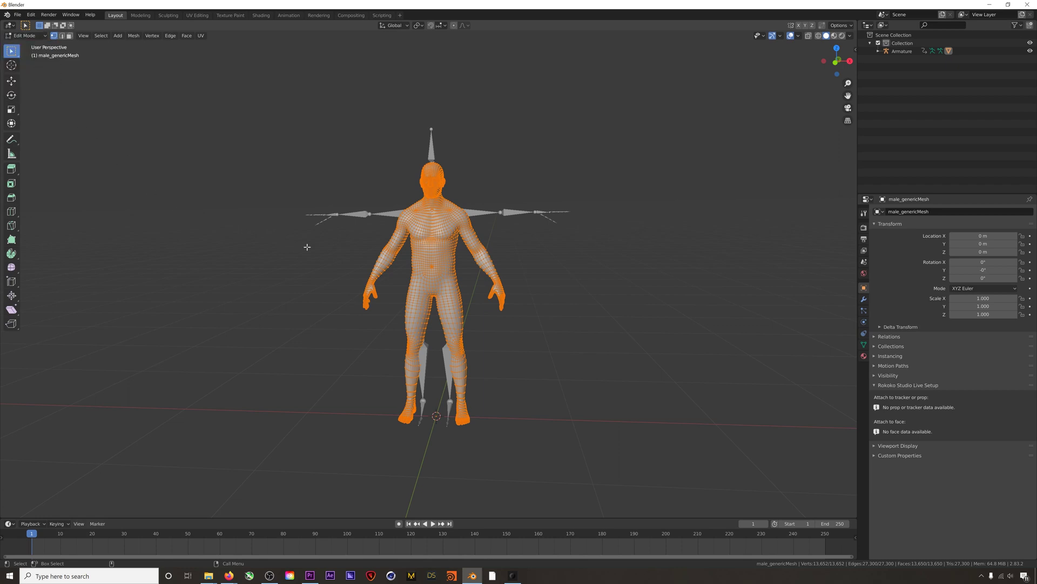
key("Tab")
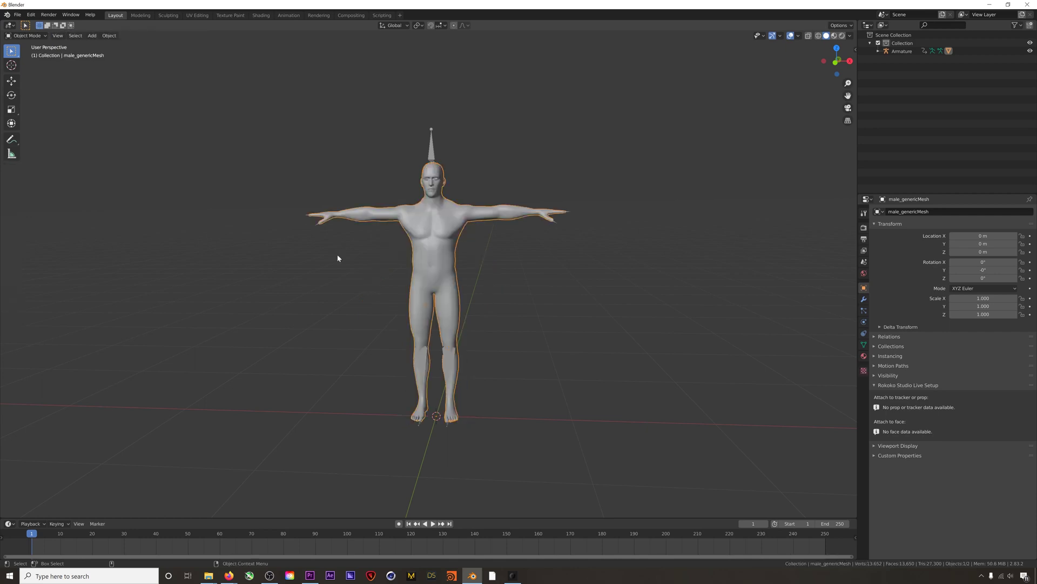
key("Tab")
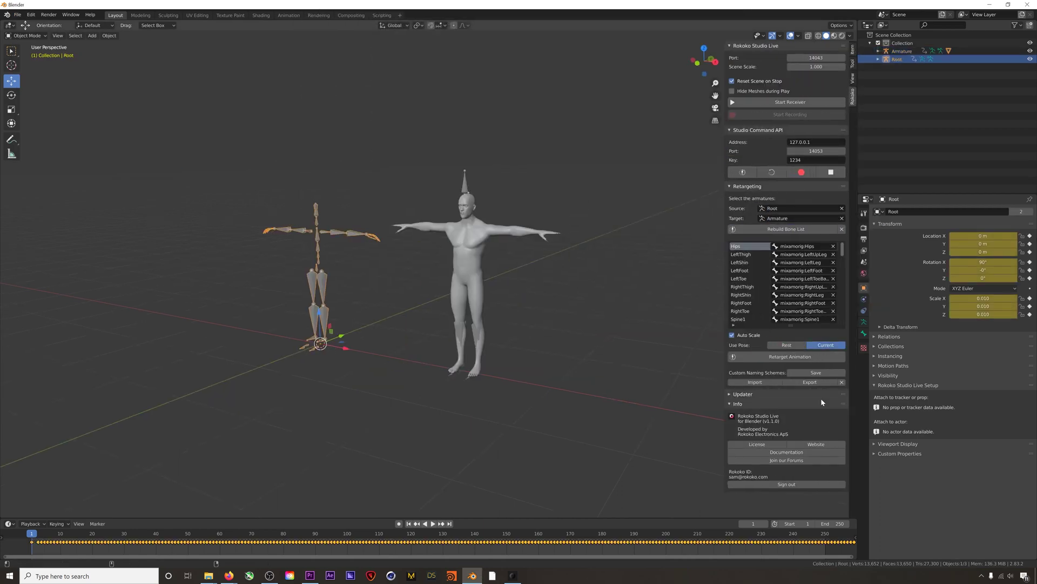
Step: Retarget the Celebration mocap from Root onto the A-pose character and preview the playback
left_click(790, 356)
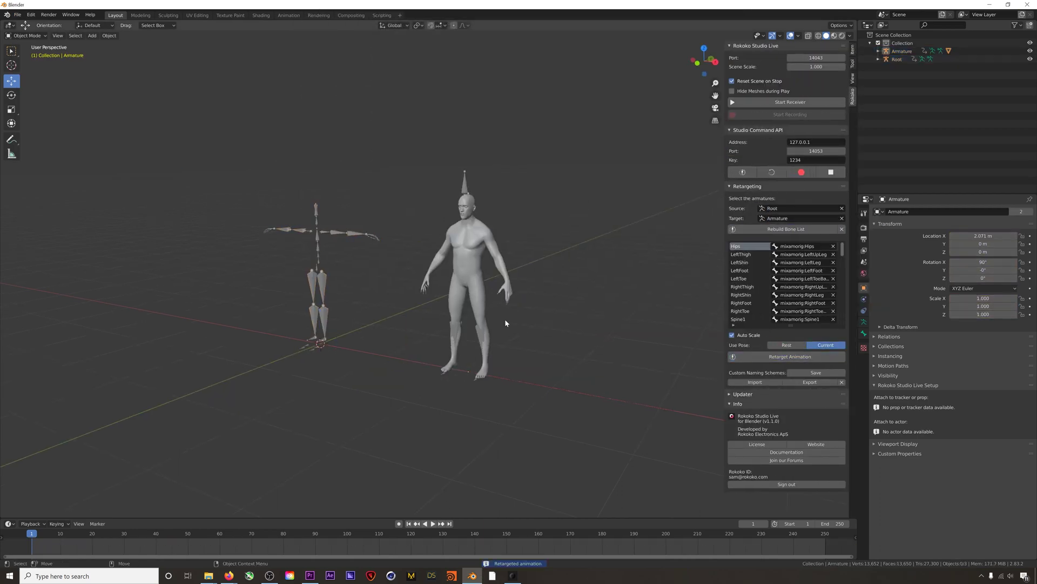
left_click(433, 524)
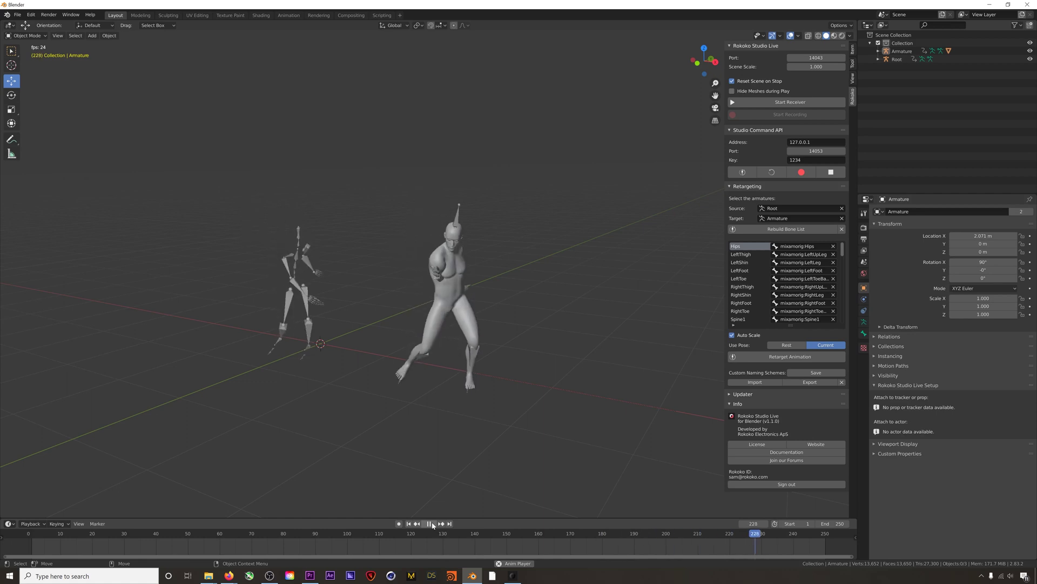
key("Escape")
left_click(897, 59)
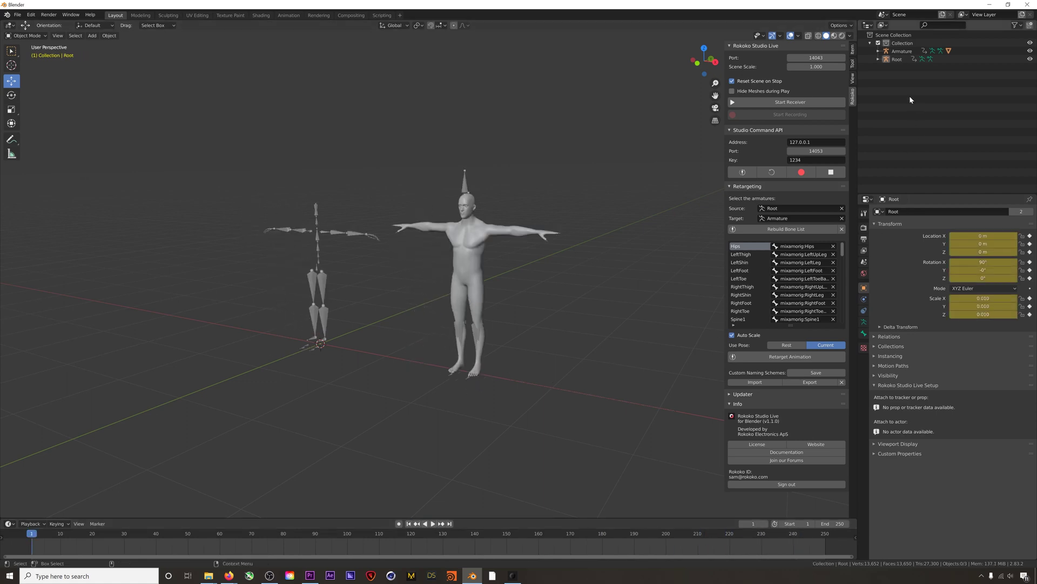
Step: Put the Root skeleton in Pose Mode and rotate its LeftArm bone down about 41 degrees
left_click(896, 59)
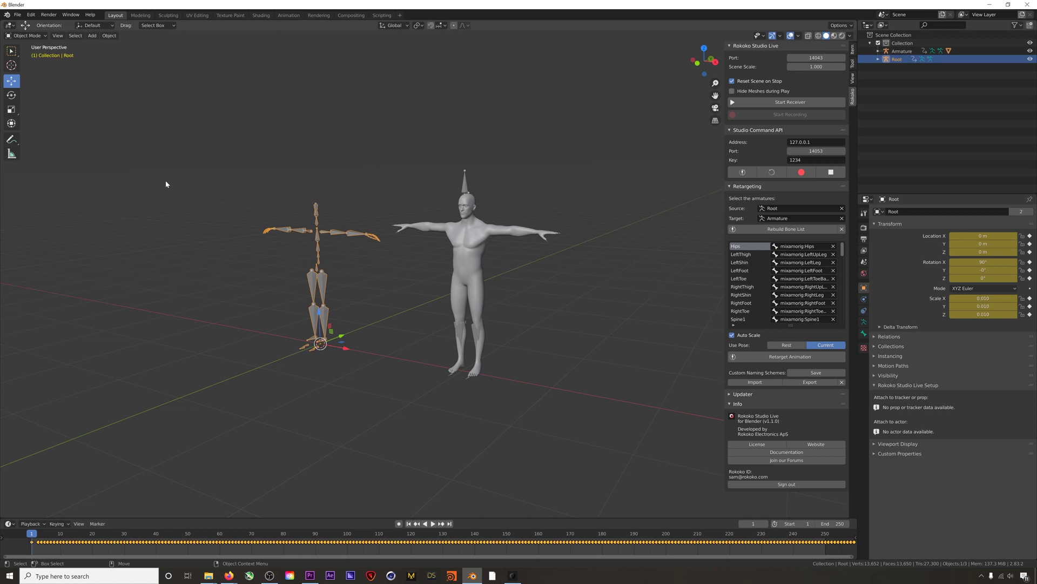
left_click(28, 36)
left_click(25, 63)
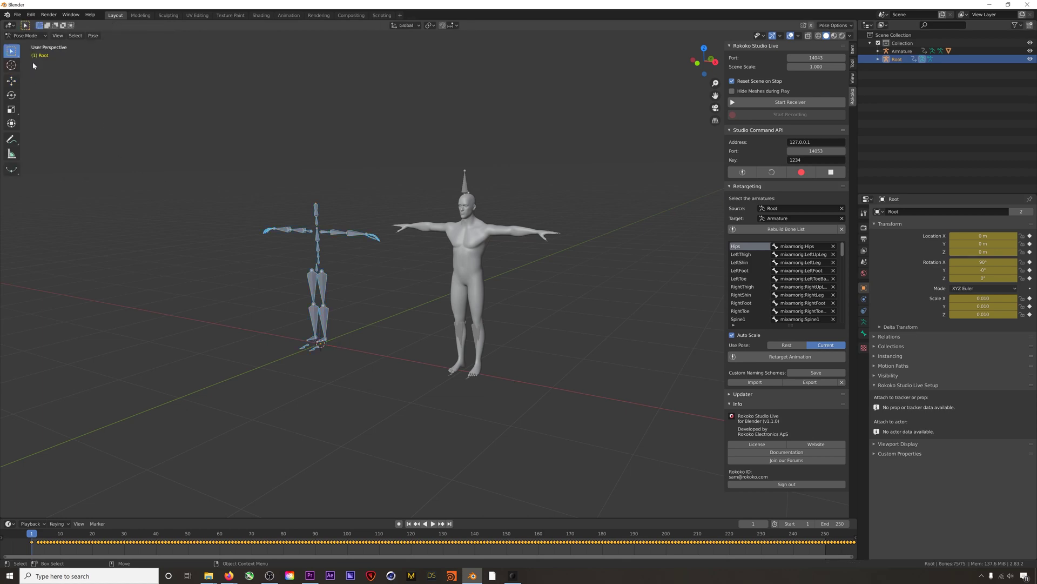
left_click(336, 233)
key("shift+space")
key("r")
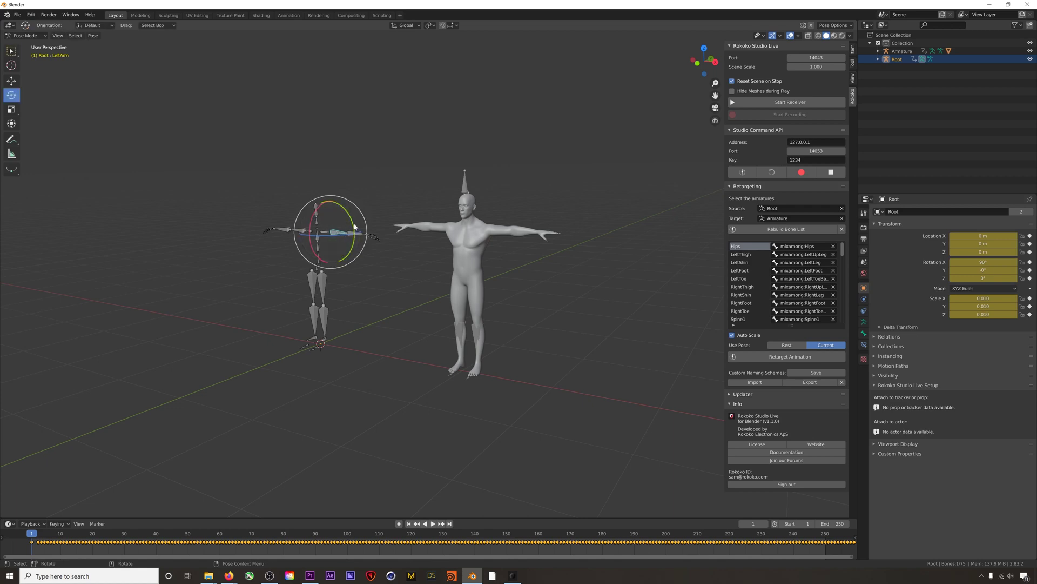
left_click_drag(350, 230, 332, 286)
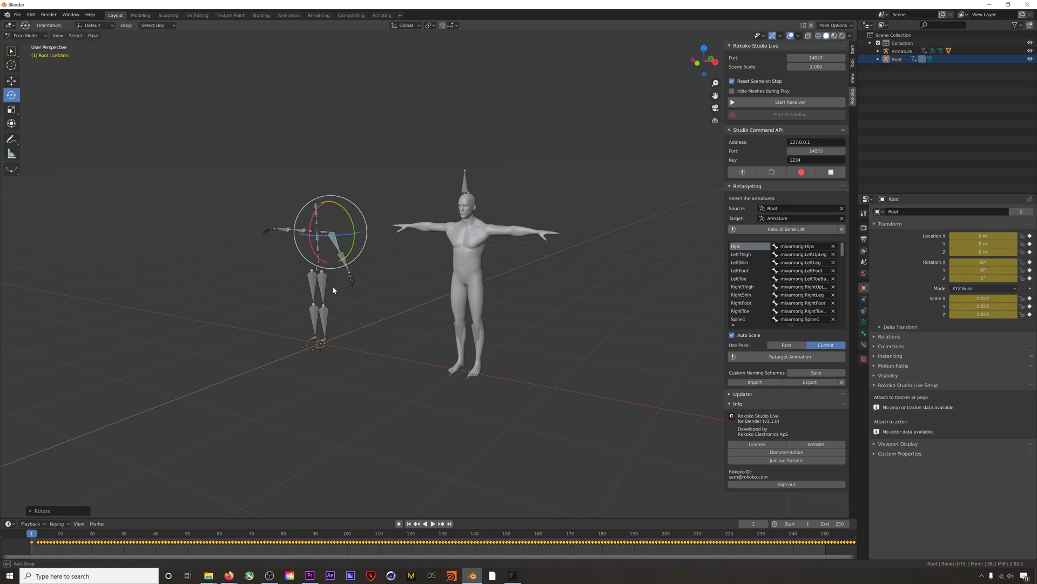
middle_click_drag(332, 286, 357, 288)
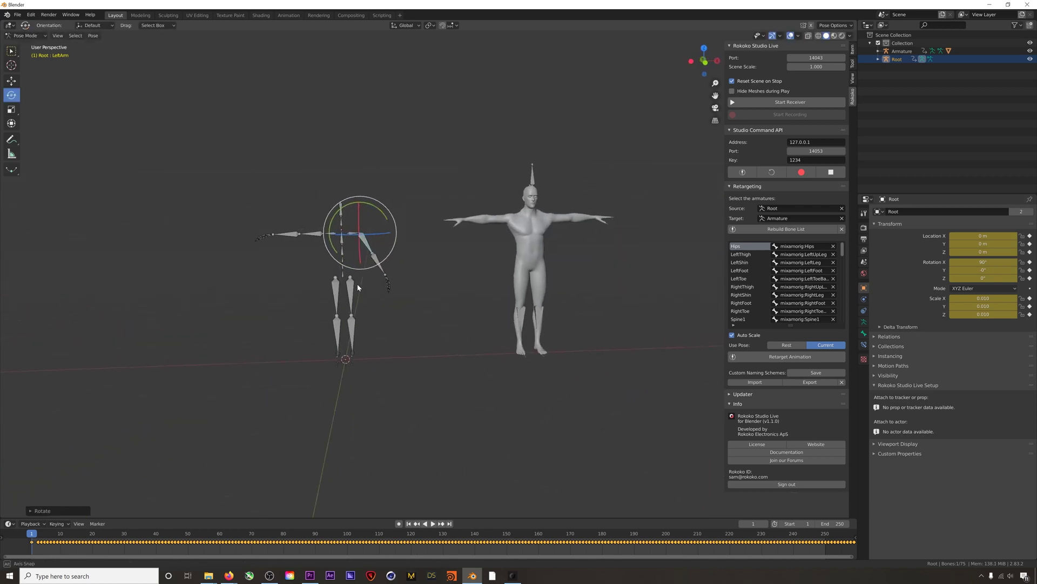
Step: Rotate RightArm down about 49 degrees, fine-tune LeftArm, then rerun the retarget
left_click(316, 234)
left_click_drag(316, 234, 294, 236)
left_click(365, 237)
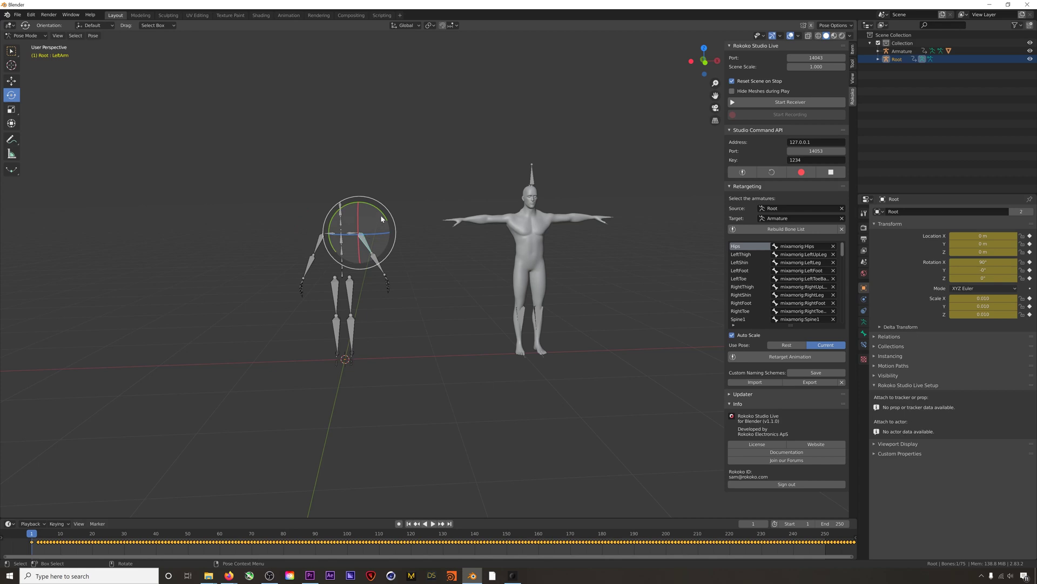
left_click_drag(381, 218, 385, 218)
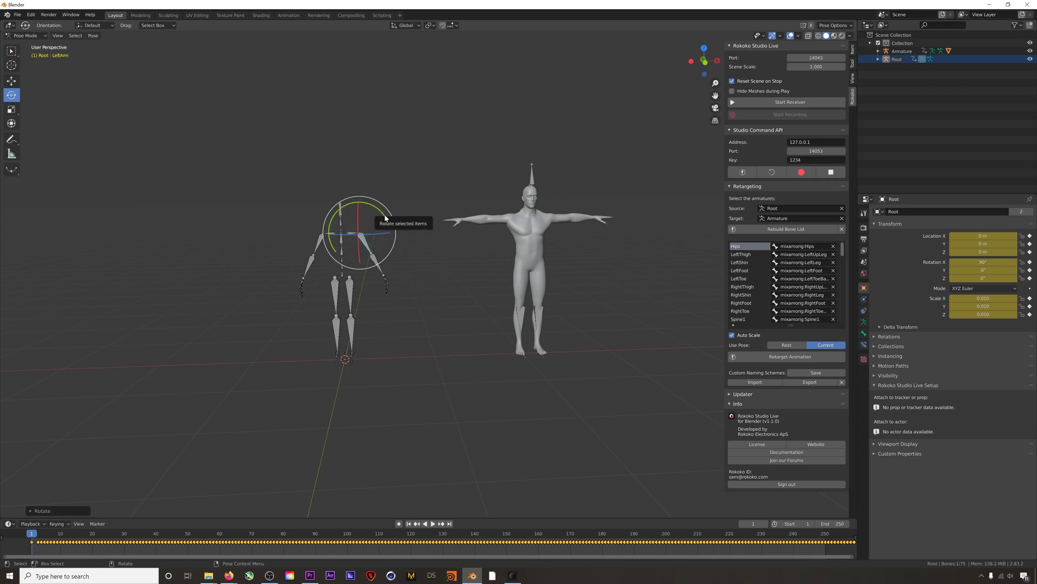
left_click(807, 361)
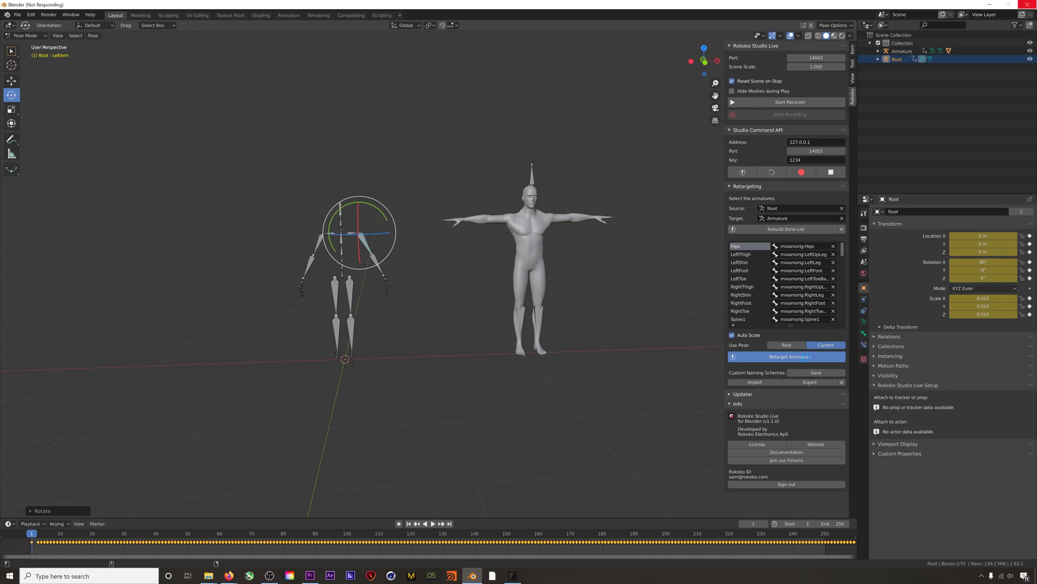
Step: Play back the corrected retarget, watching the character move in step with the A-posed skeleton
middle_click_drag(487, 335, 463, 343)
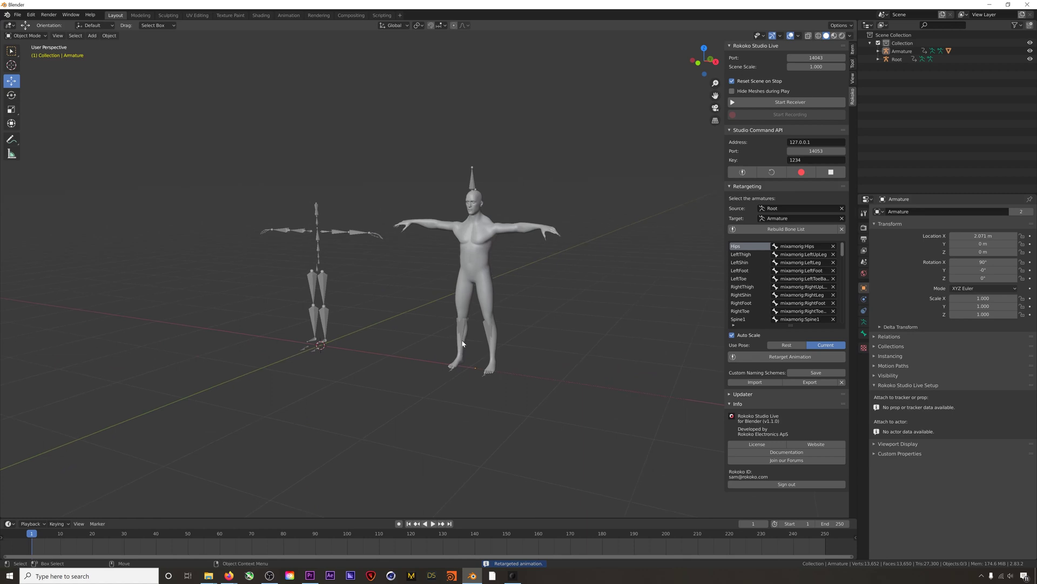
left_click(433, 523)
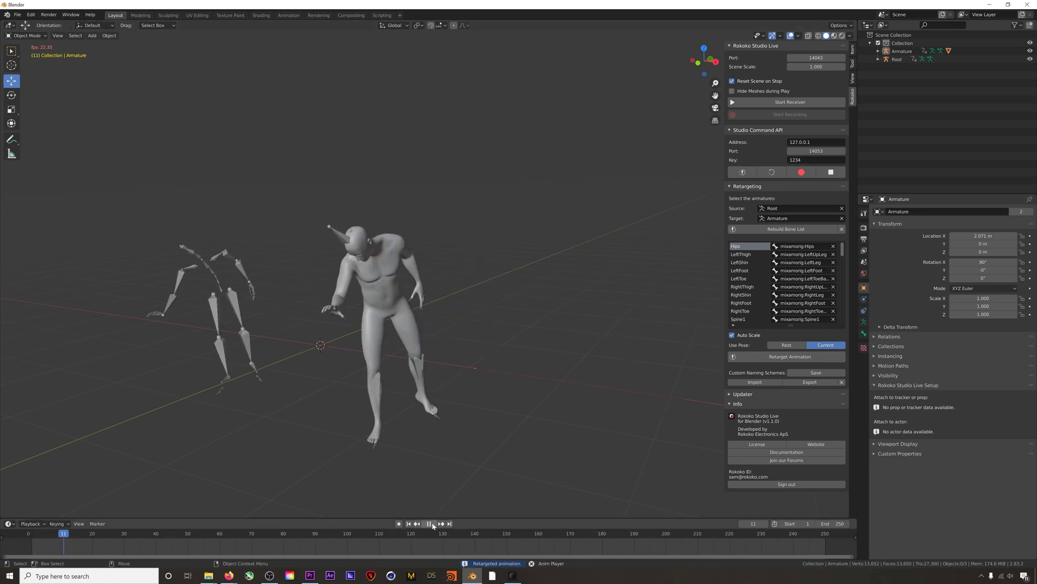
scroll(348, 360, "down", 4)
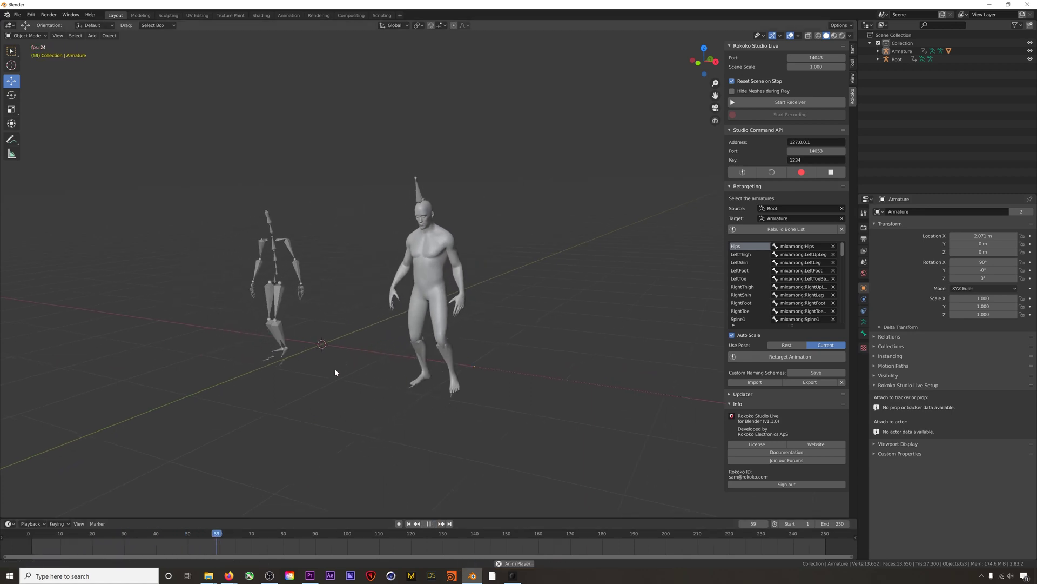
middle_click_drag(325, 371, 334, 368)
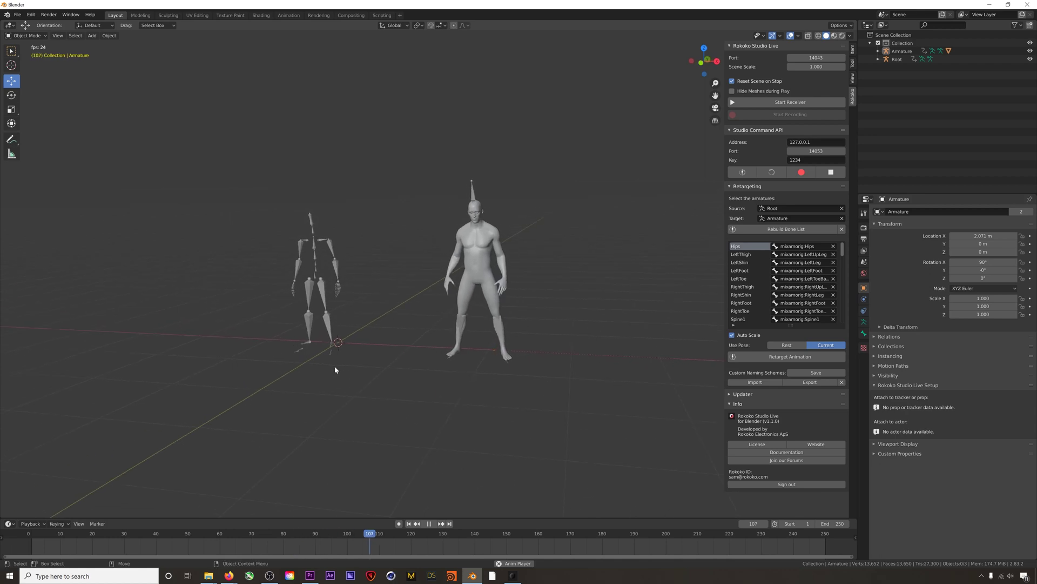